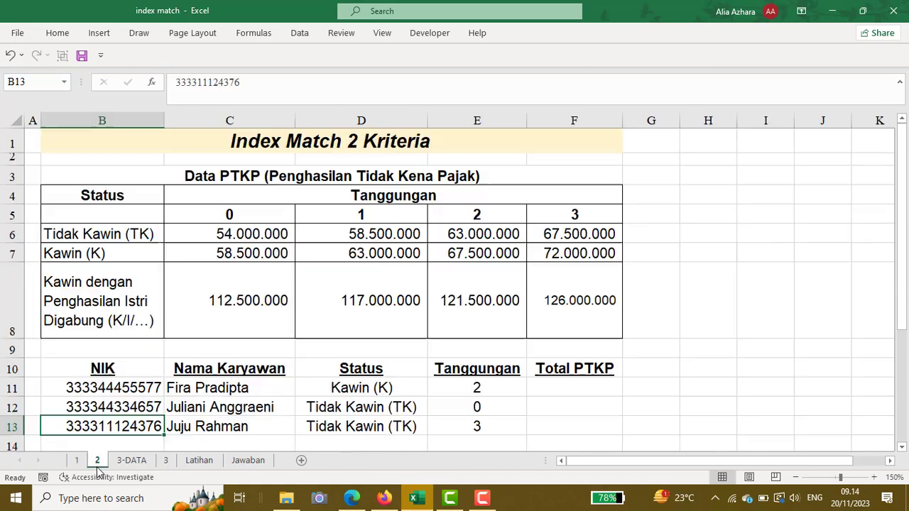
# Look at sheet 3, return to sheet 1 and examine the Total PPh 21 per bulan column of the lookup table
pyautogui.click(167, 461)
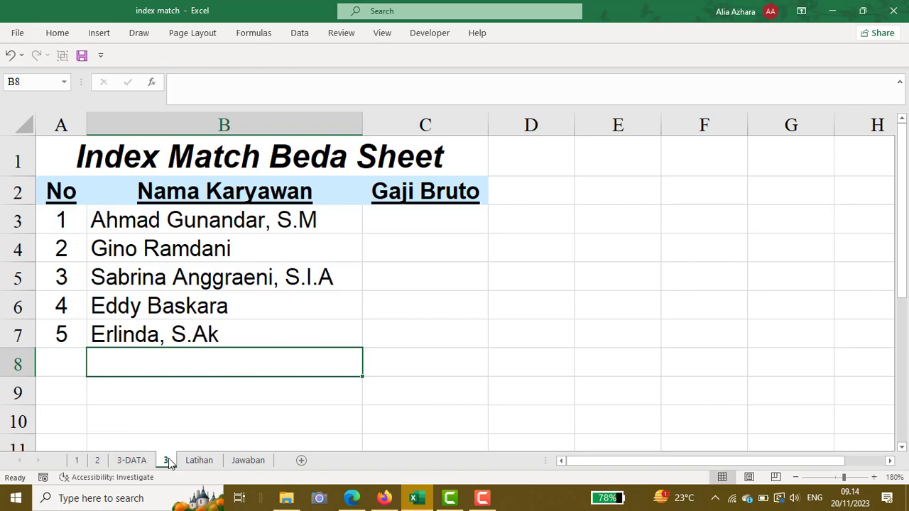
pyautogui.click(77, 460)
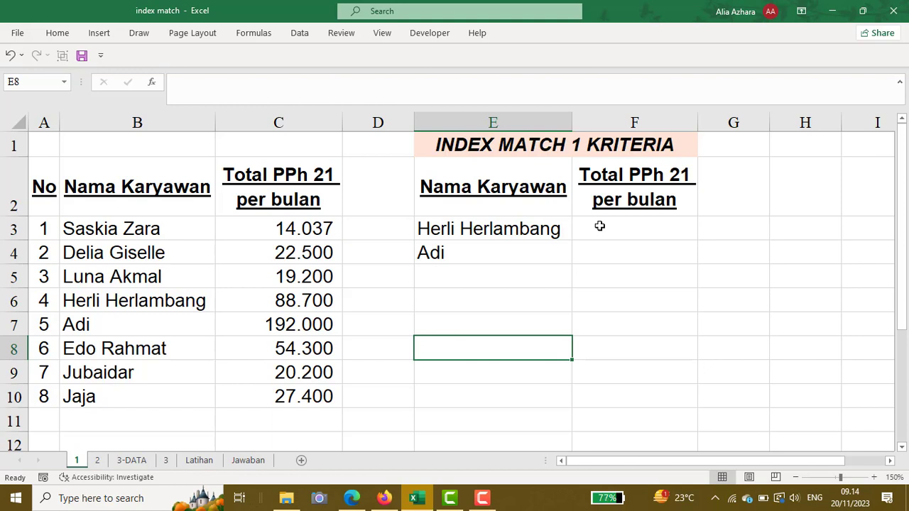
pyautogui.click(620, 198)
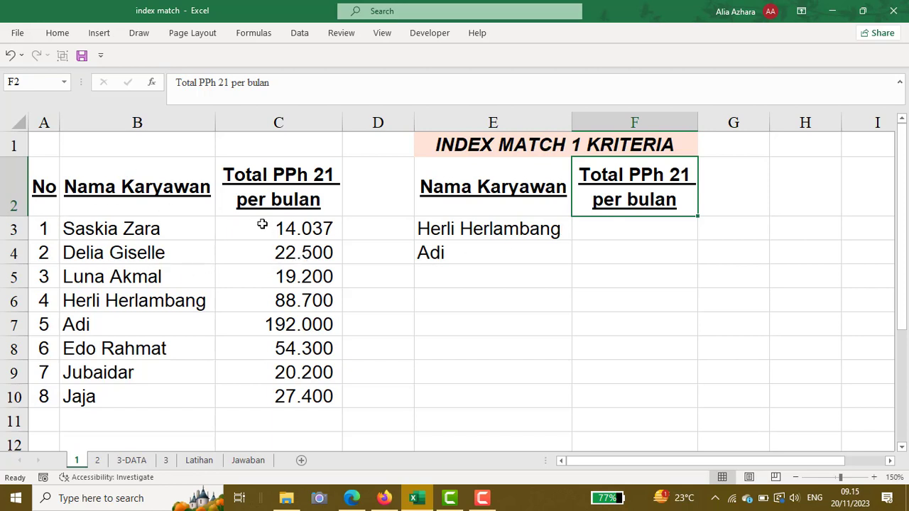
# Start an INDEX formula in cell F3 with the absolute range $C$3:$C$10 as its array
pyautogui.click(595, 228)
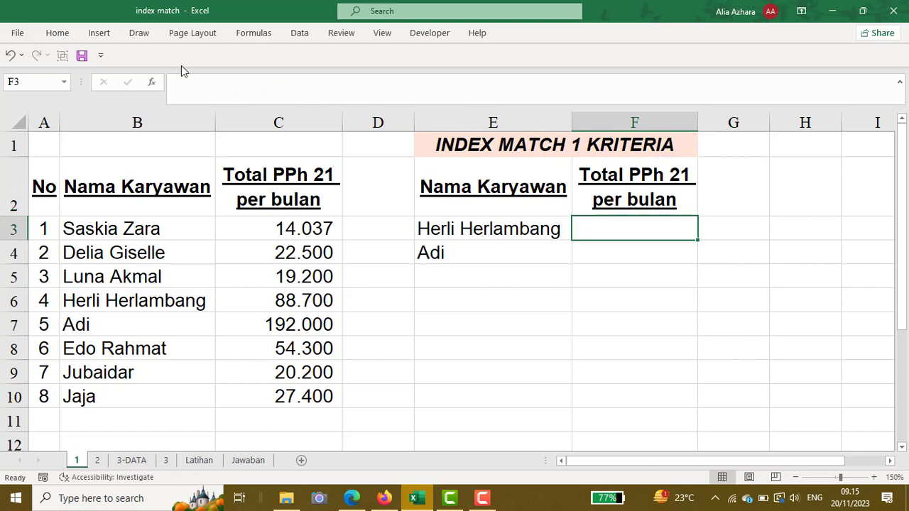
pyautogui.click(202, 83)
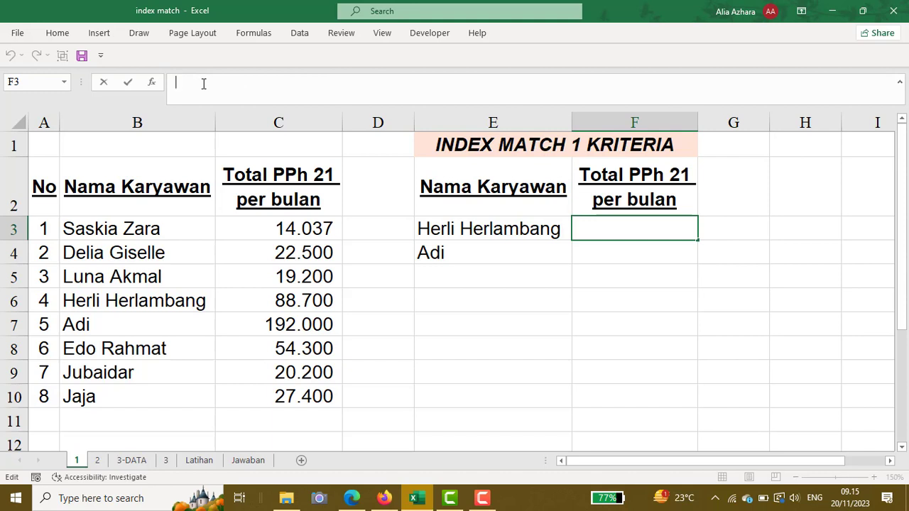
pyautogui.write('=INDE')
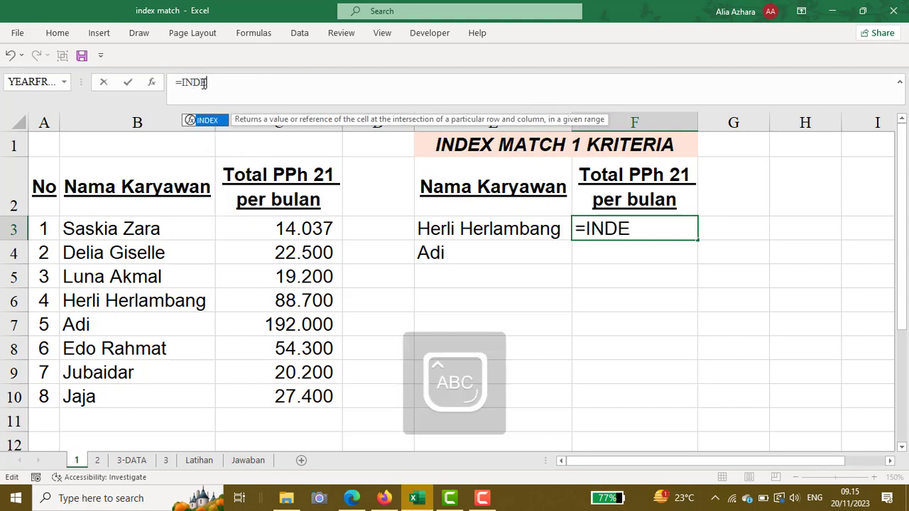
pyautogui.write('X(')
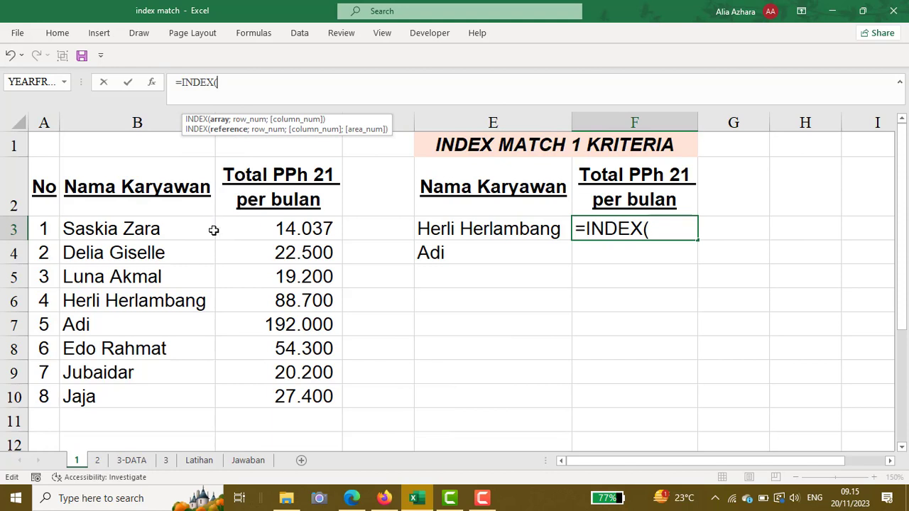
pyautogui.moveTo(251, 226); pyautogui.dragTo(279, 402)
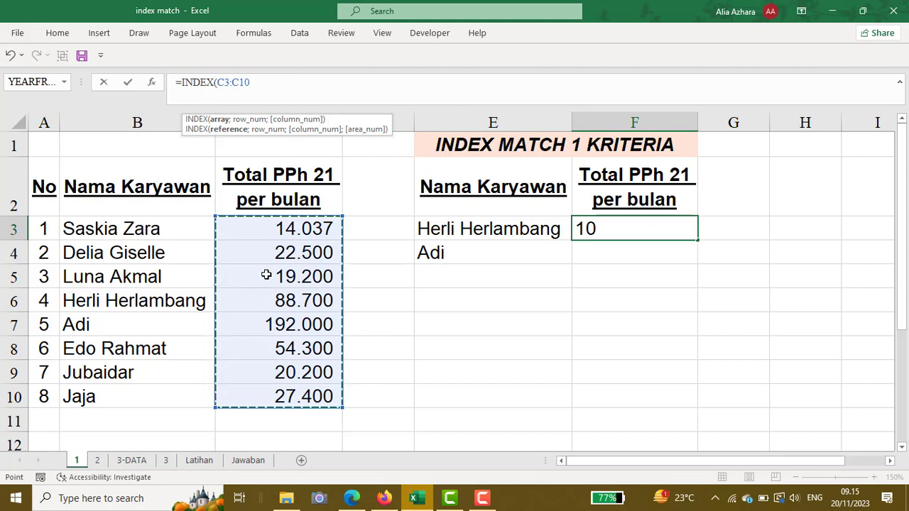
pyautogui.press('F4')
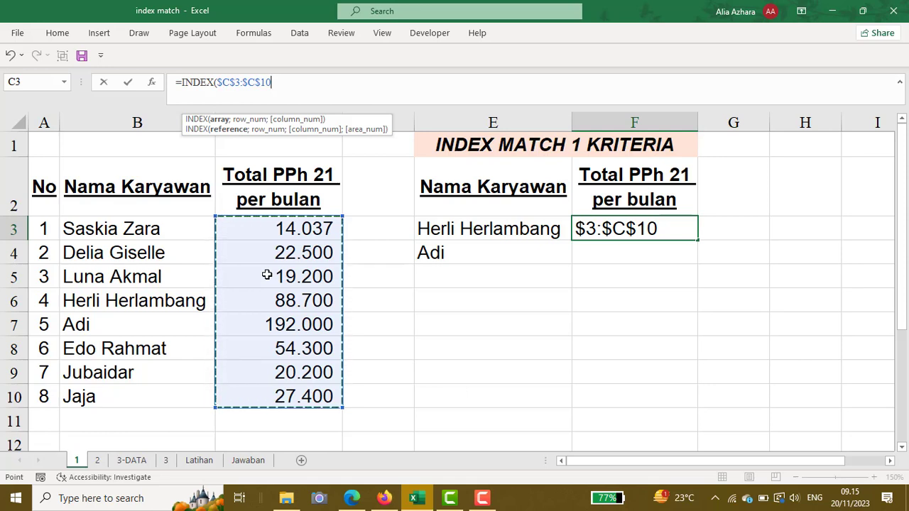
pyautogui.write(';')
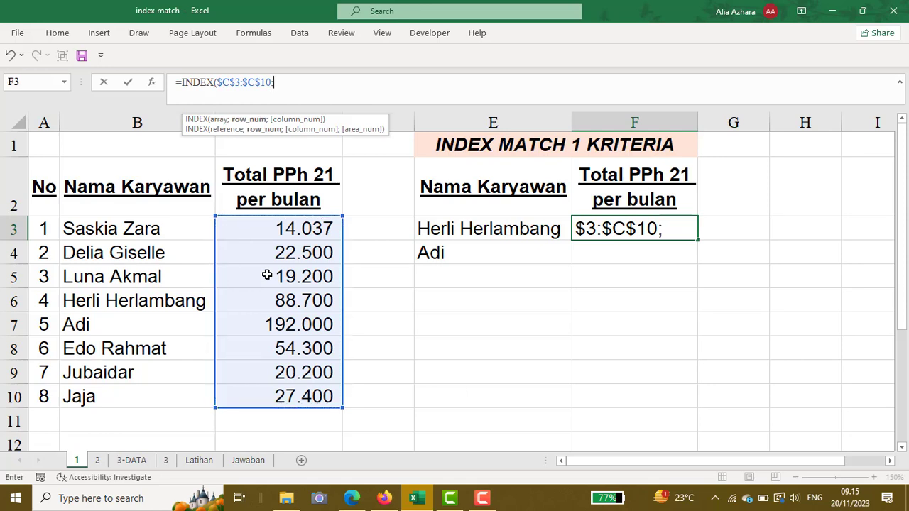
# Nest a MATCH function as the row number, looking up E3 in the absolute range $B$3:$B$10
pyautogui.write('M')
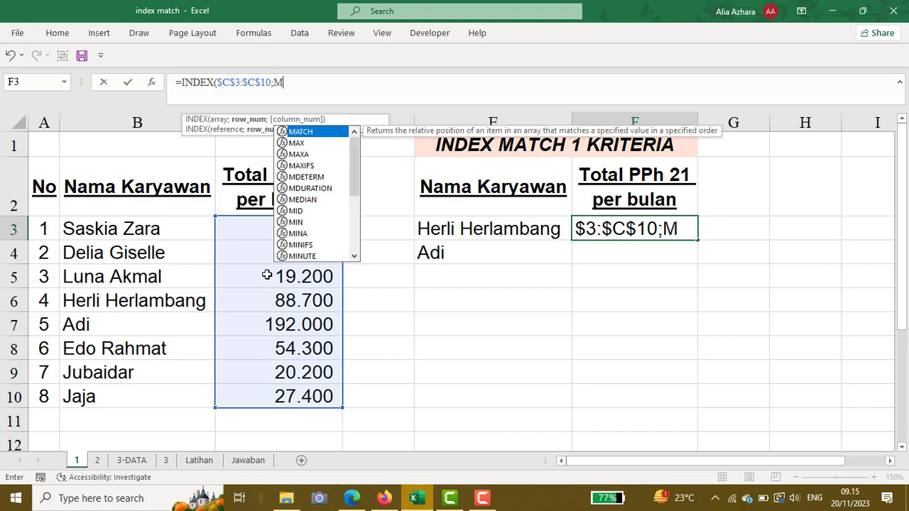
pyautogui.write('ATCH(')
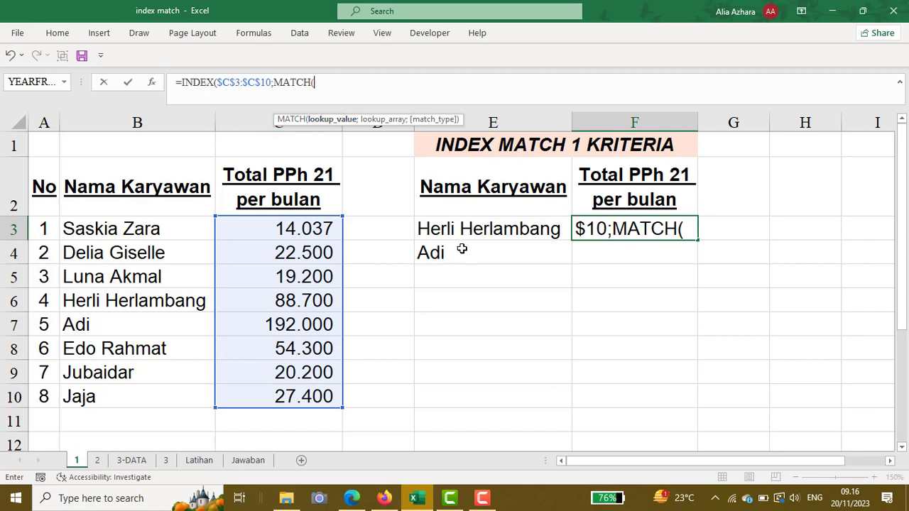
pyautogui.click(497, 231)
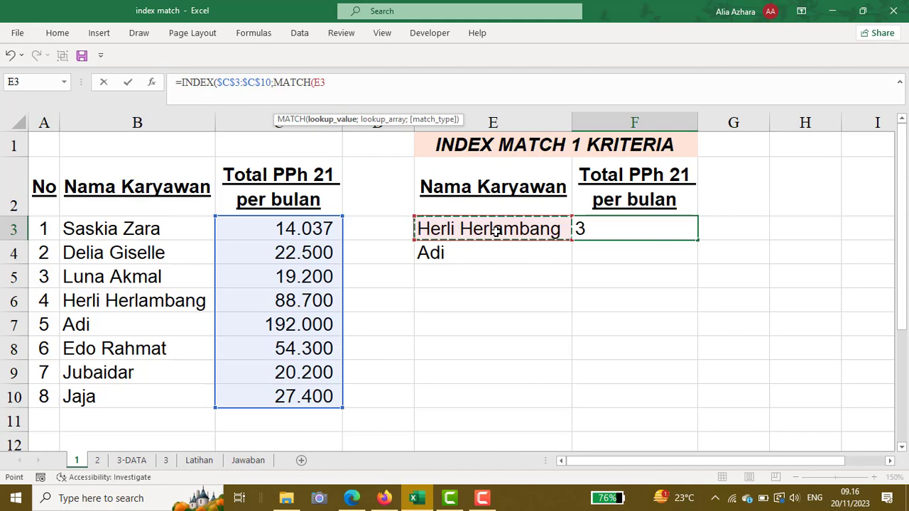
pyautogui.write(';')
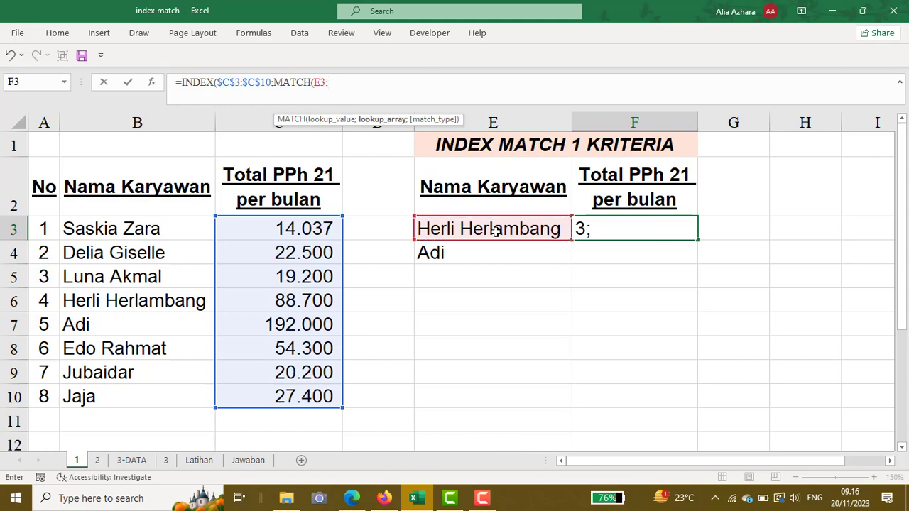
pyautogui.click(161, 231)
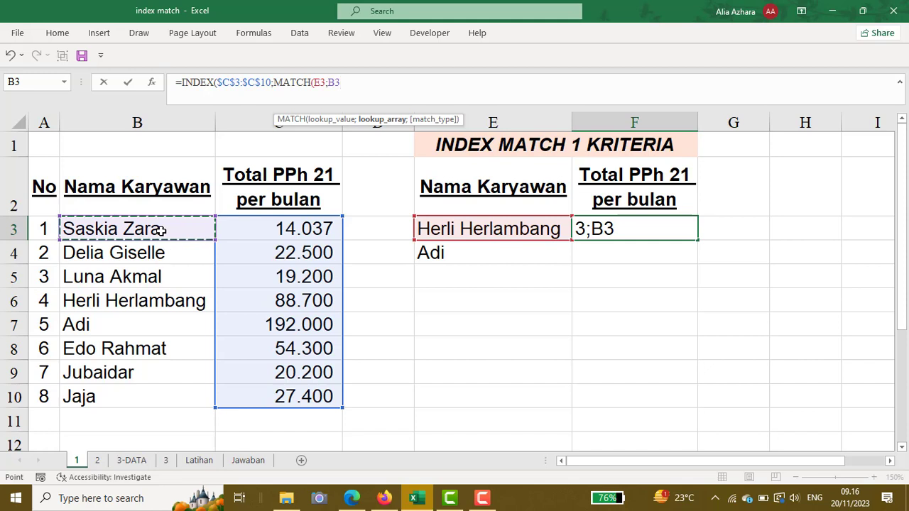
pyautogui.keyDown('shift'); pyautogui.click(111, 397); pyautogui.keyUp('shift')
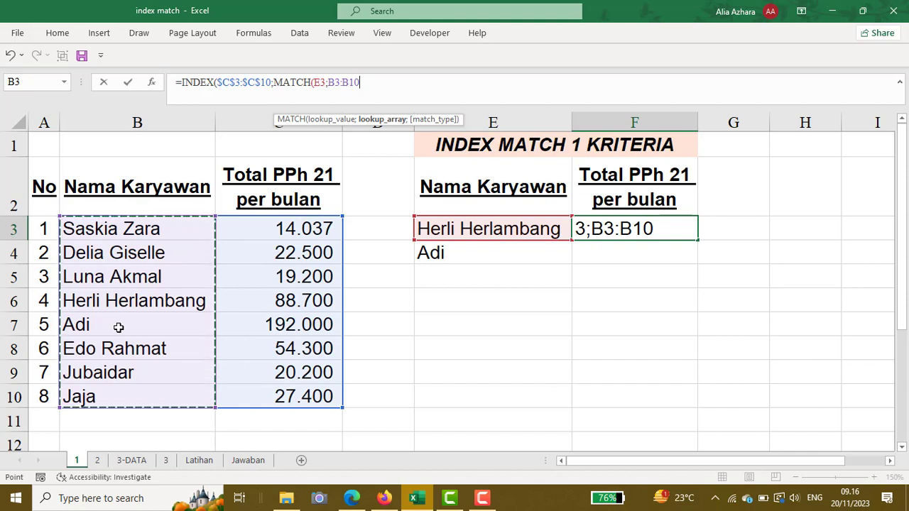
pyautogui.press('F4')
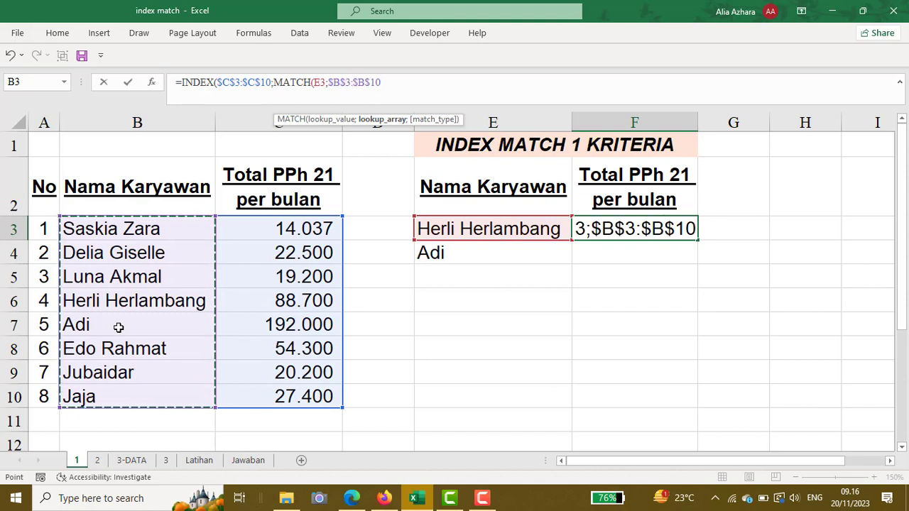
pyautogui.write(';')
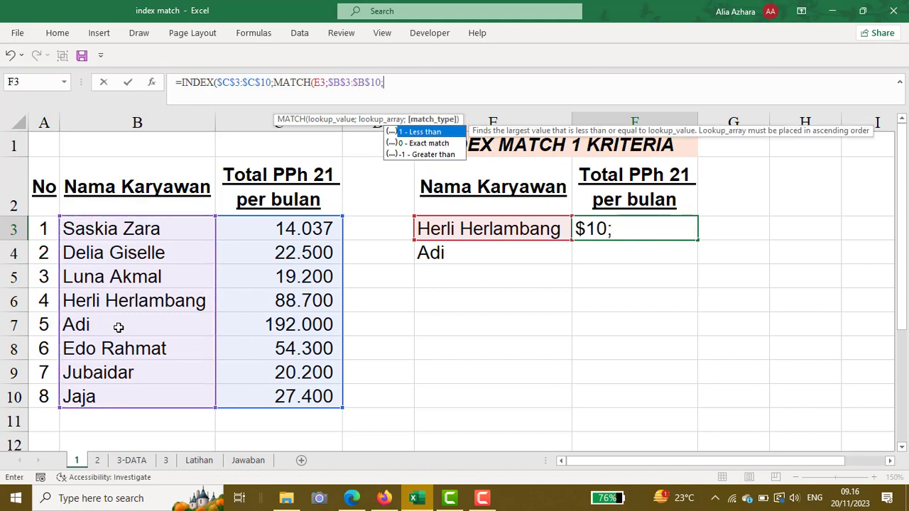
# Set the MATCH type to 0 (Exact match), close both functions and enter the formula in F3
pyautogui.click(412, 144)
pyautogui.doubleClick(412, 146)
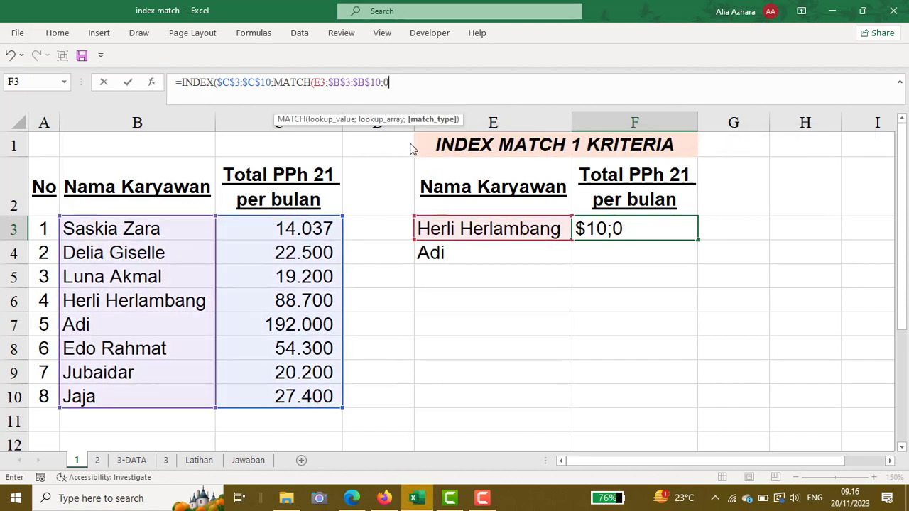
pyautogui.click(404, 83)
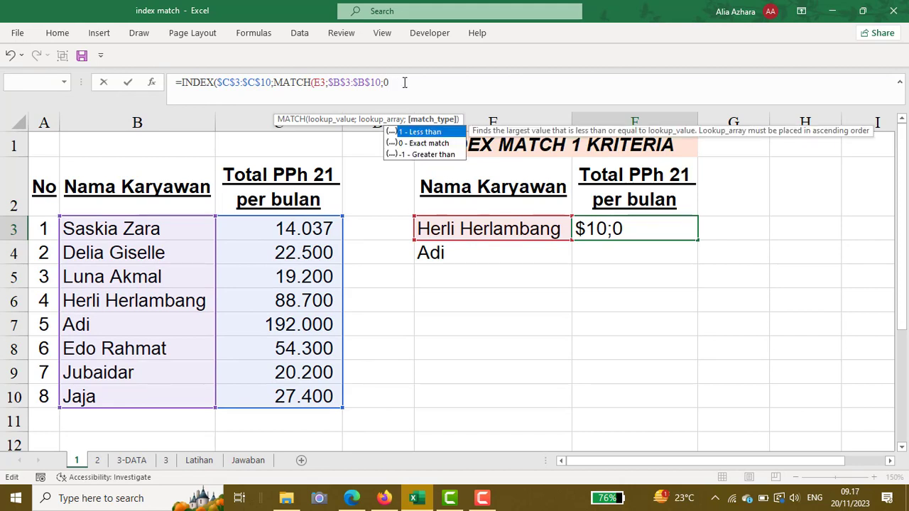
pyautogui.write('))')
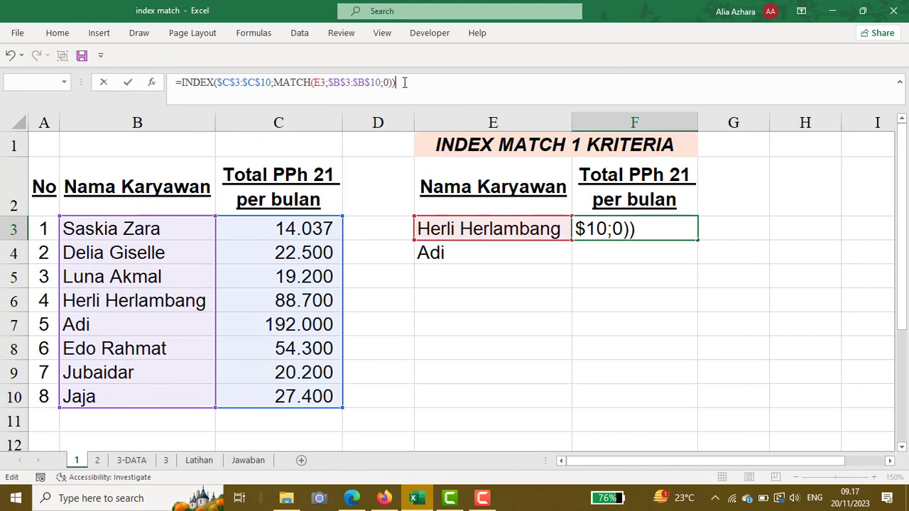
pyautogui.press('Return')
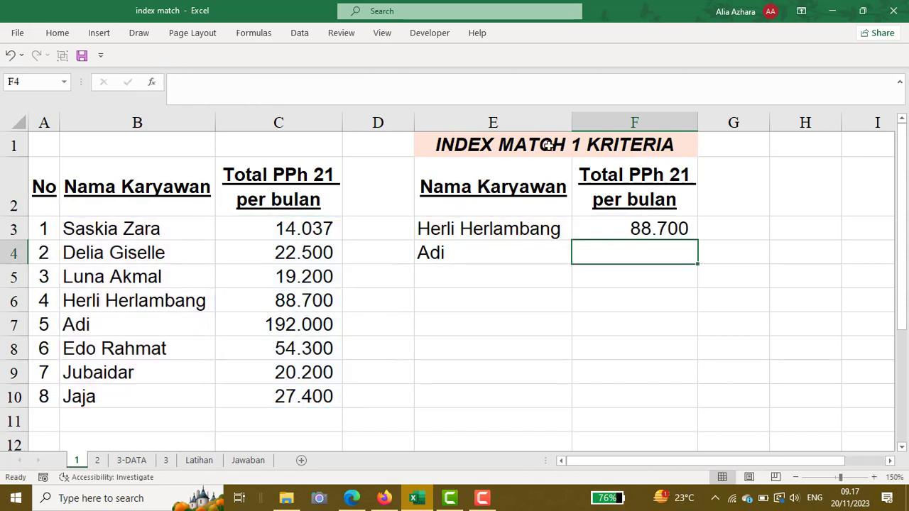
# Fill the INDEX MATCH formula from F3 down to F4
pyautogui.click(614, 229)
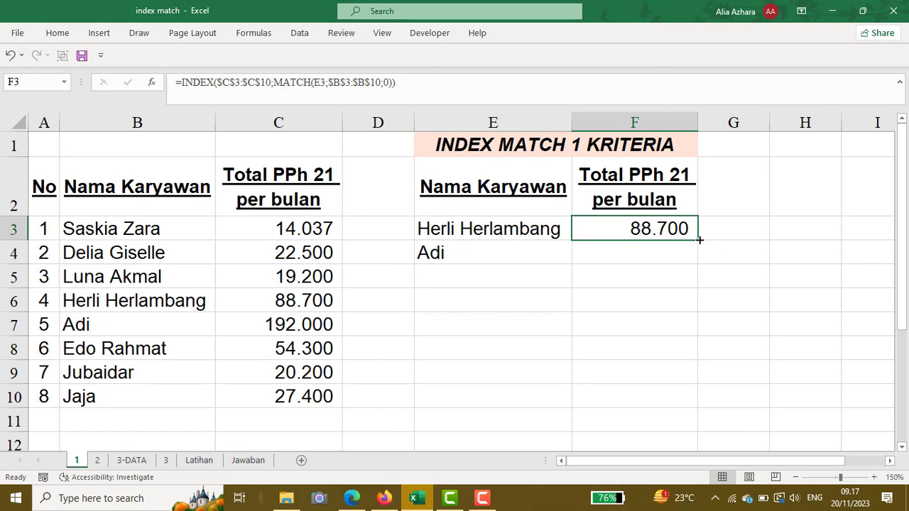
pyautogui.moveTo(698, 240); pyautogui.dragTo(700, 264)
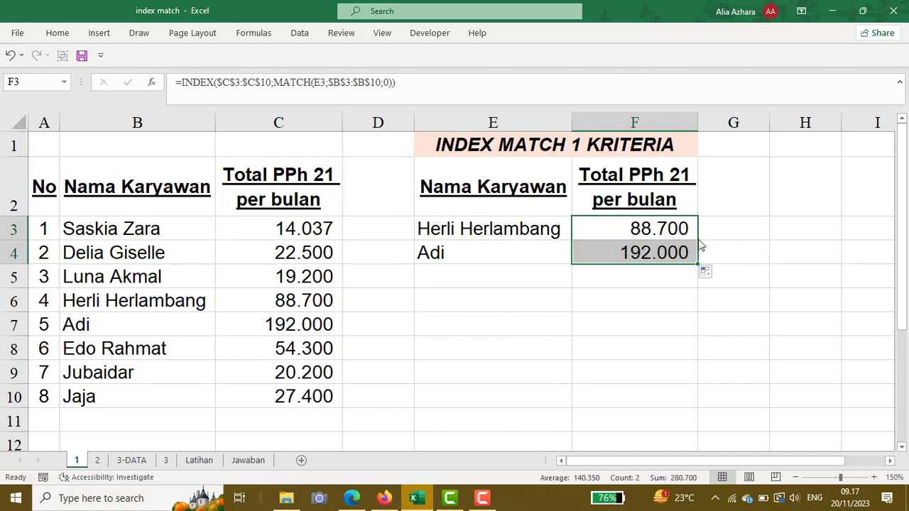
pyautogui.click(644, 234)
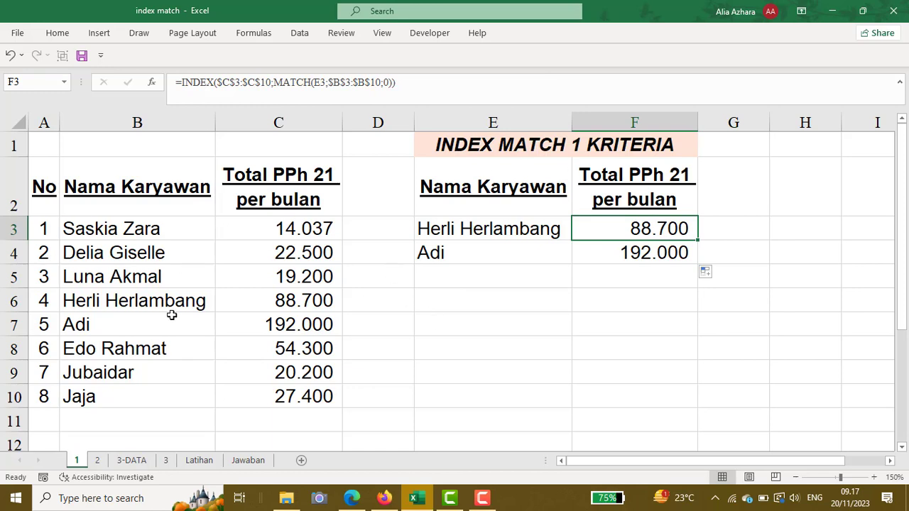
# Examine the PTKP table on sheet 2, covering its Status rows, Tanggungan columns and amounts, along with the employees' status entries
pyautogui.click(98, 462)
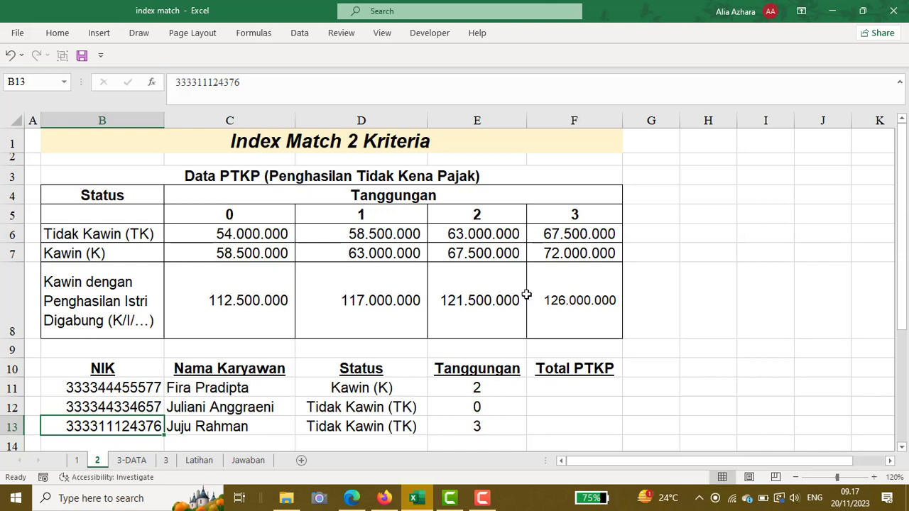
pyautogui.click(320, 392)
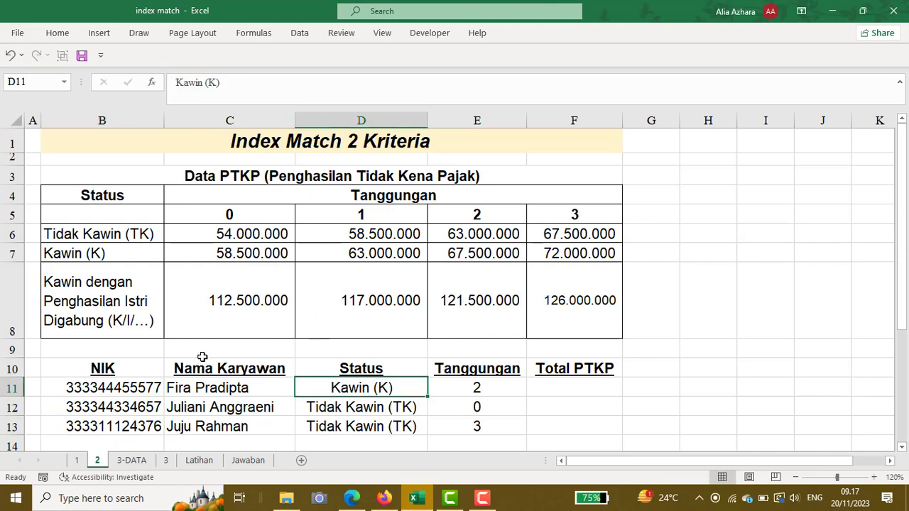
pyautogui.click(239, 221)
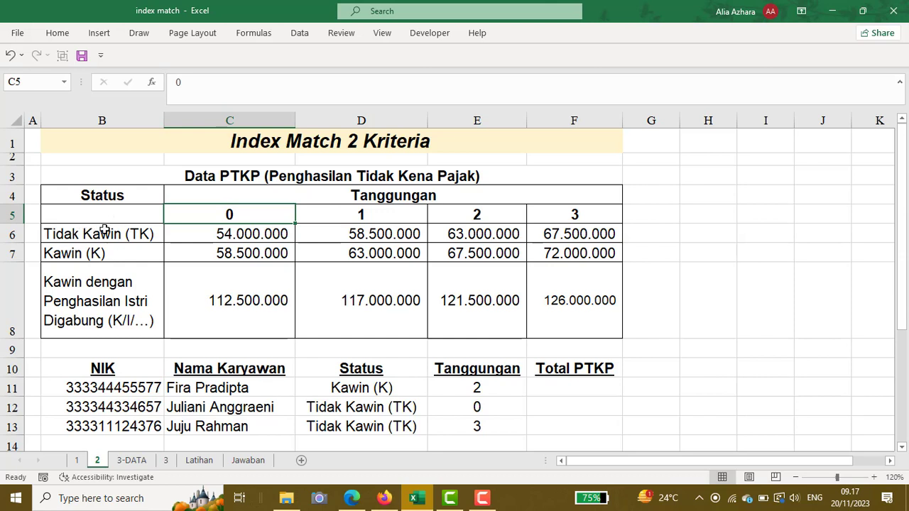
pyautogui.click(86, 267)
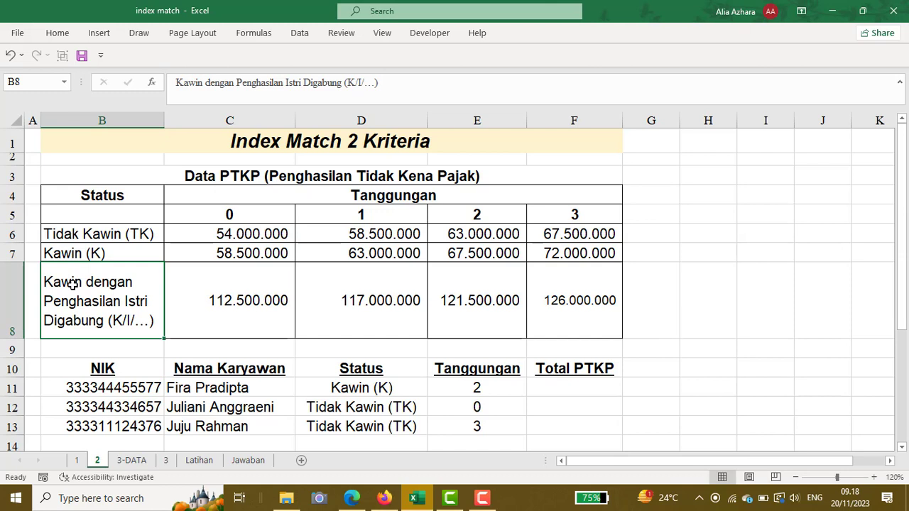
pyautogui.click(305, 201)
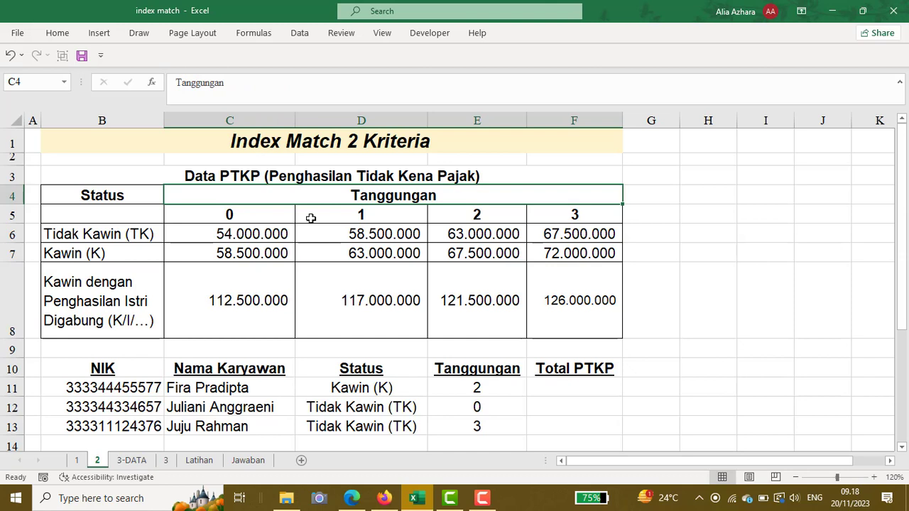
pyautogui.click(276, 215)
pyautogui.click(358, 214)
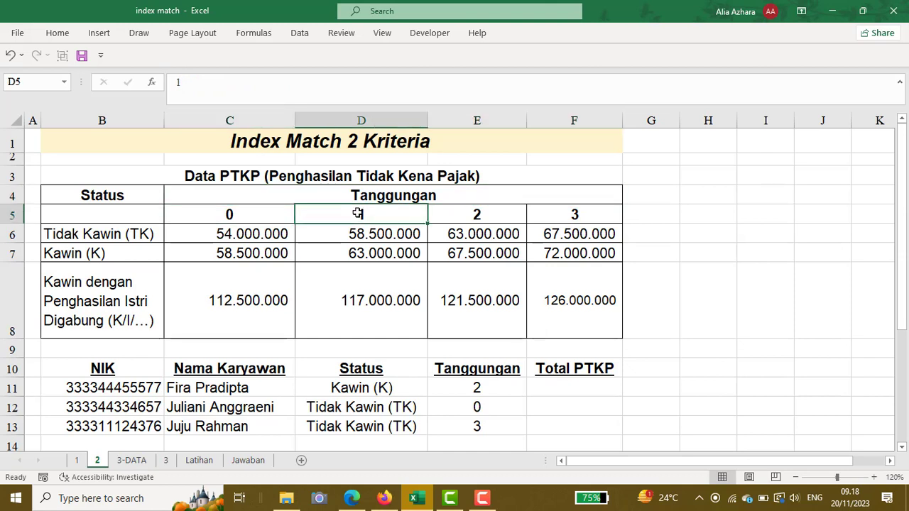
pyautogui.click(474, 219)
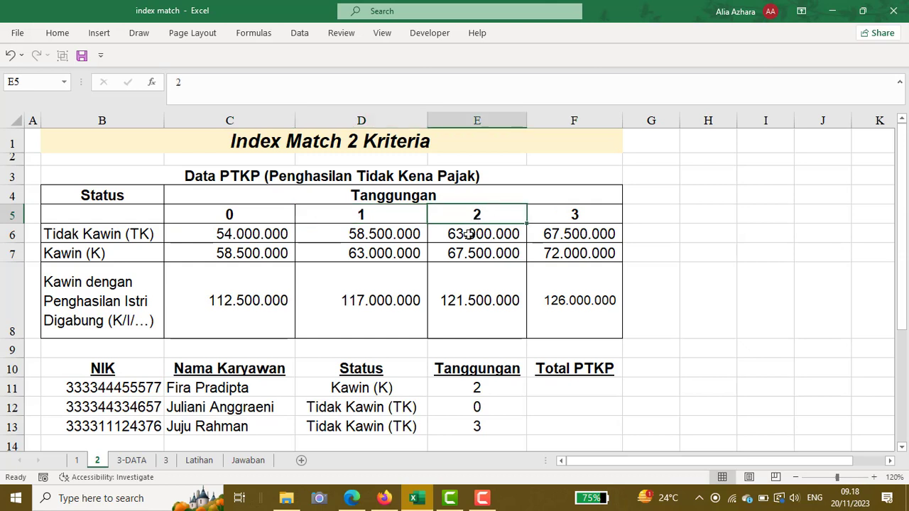
pyautogui.click(212, 234)
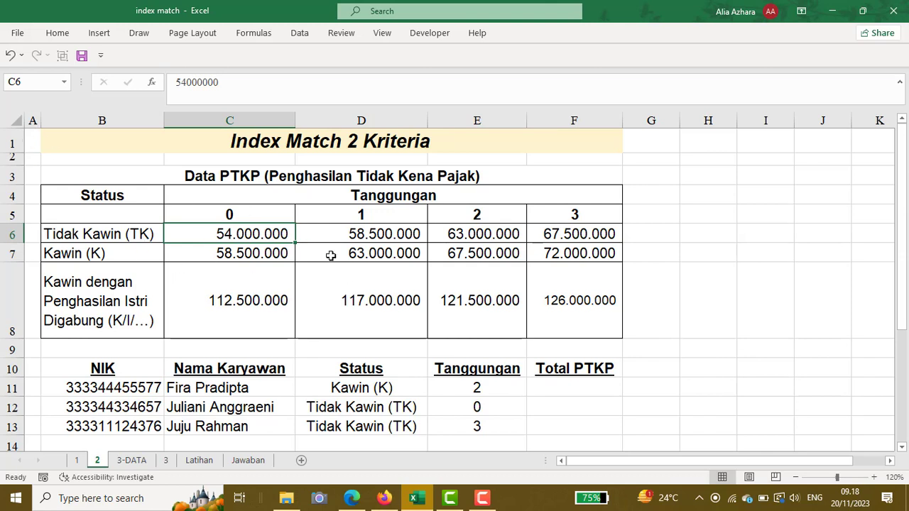
# Start an INDEX formula in the first Total PTKP cell, F11, with the absolute array $C$6:$F$8
pyautogui.click(550, 384)
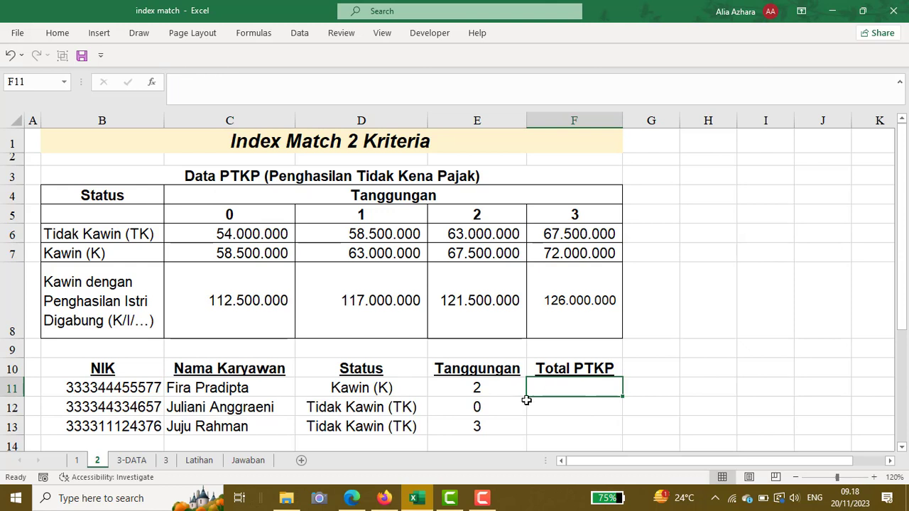
pyautogui.click(436, 95)
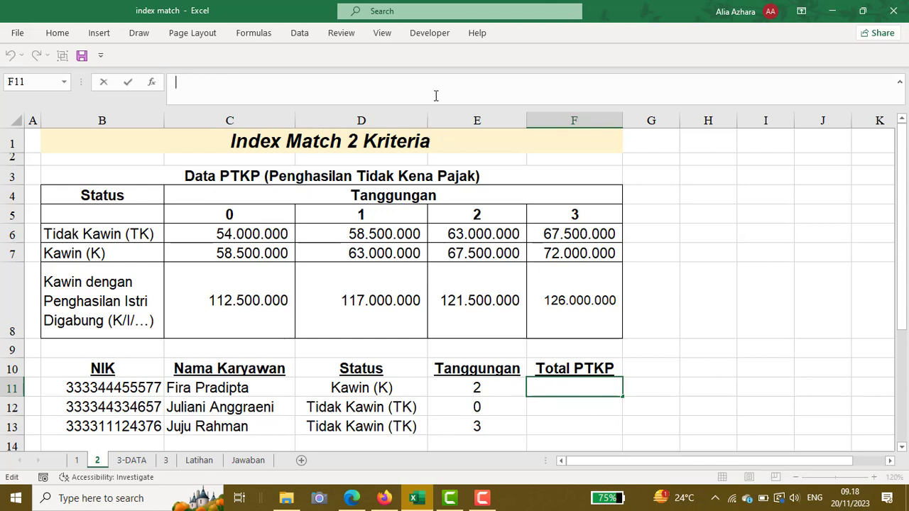
pyautogui.write('=IN')
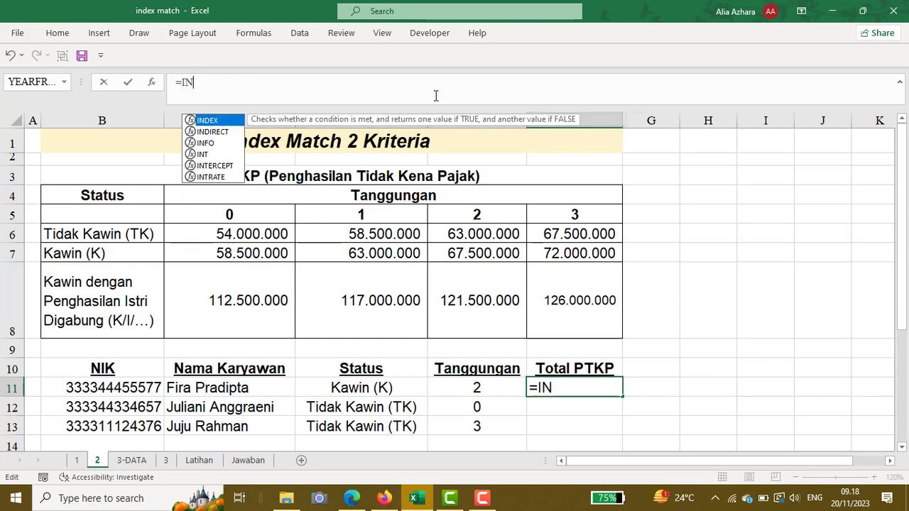
pyautogui.write('DEX(')
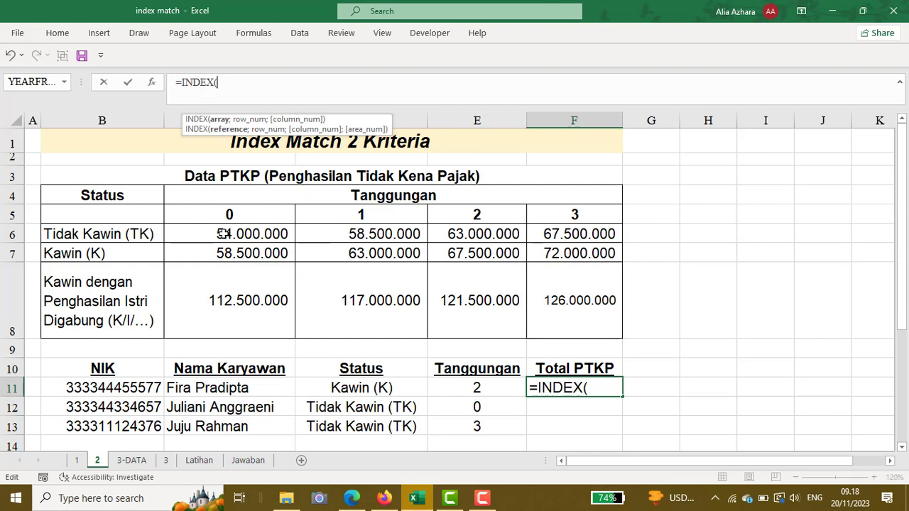
pyautogui.click(235, 233)
pyautogui.click(235, 234)
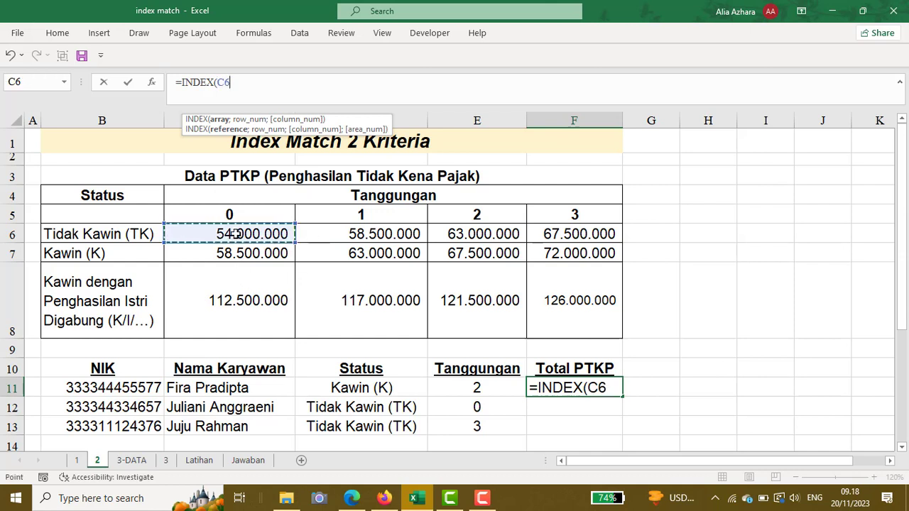
pyautogui.keyDown('shift'); pyautogui.click(577, 307); pyautogui.keyUp('shift')
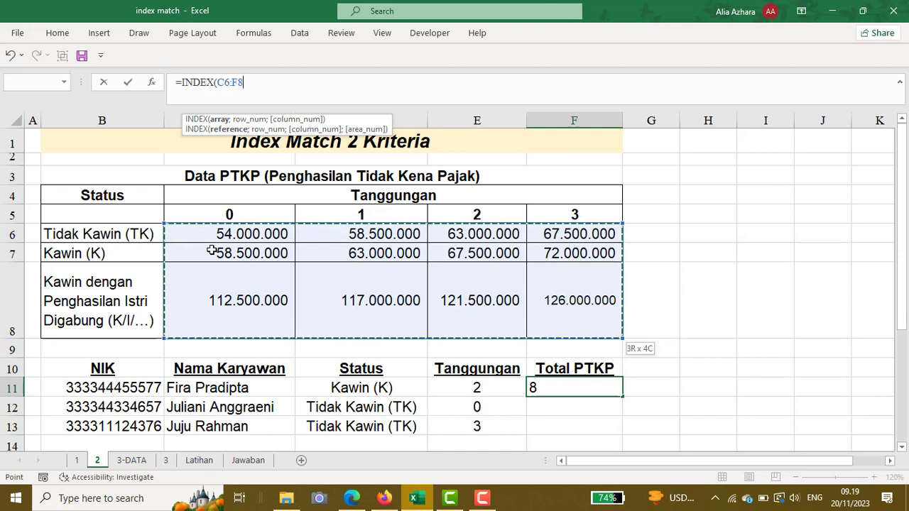
pyautogui.press('F4')
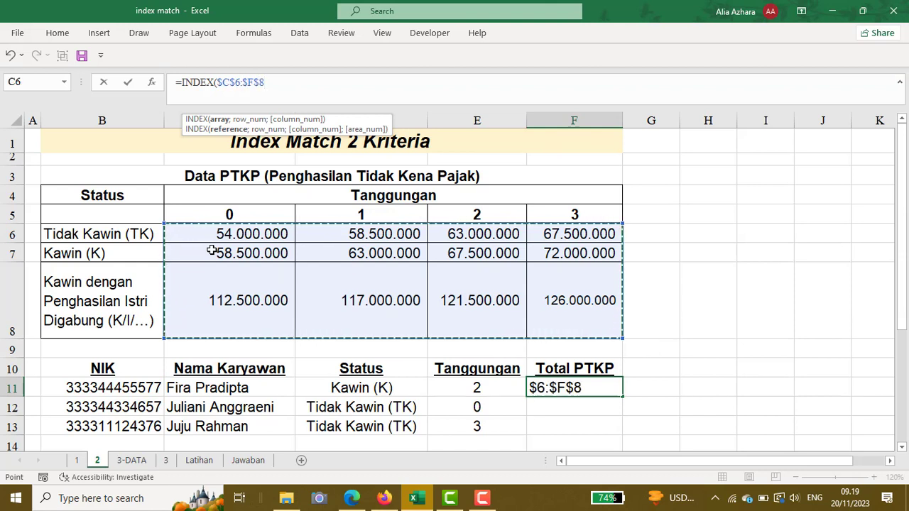
# Nest a MATCH as the row number, looking up D11 in the absolute range $B$6:$B$8 with match type 0 (Exact match)
pyautogui.write(';M')
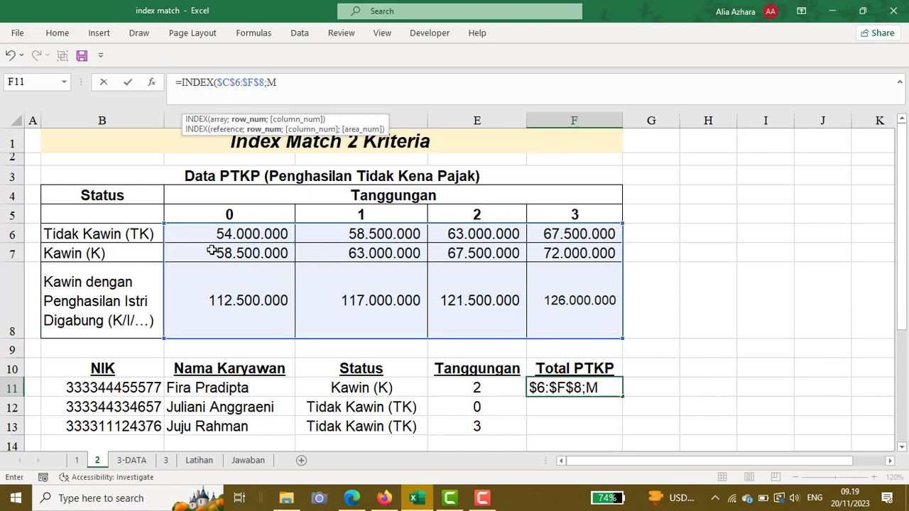
pyautogui.write('A')
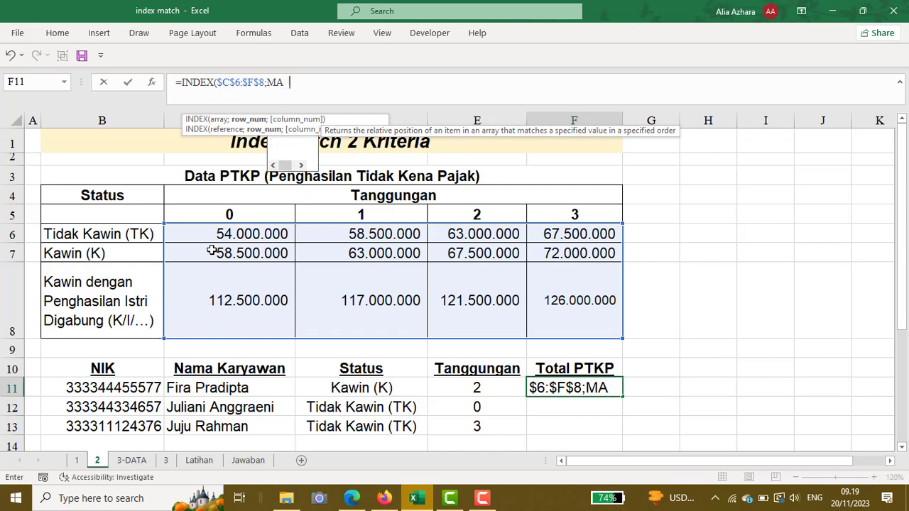
pyautogui.write('TCH(')
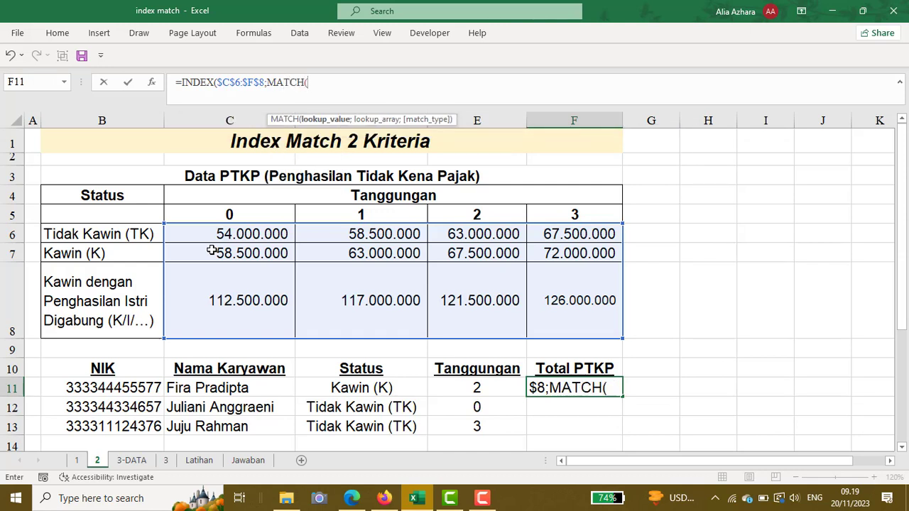
pyautogui.click(330, 387)
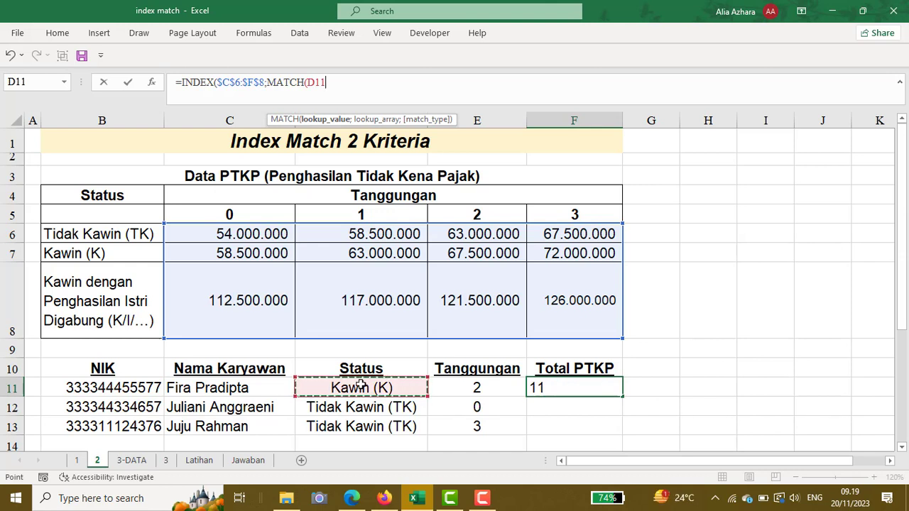
pyautogui.write(';')
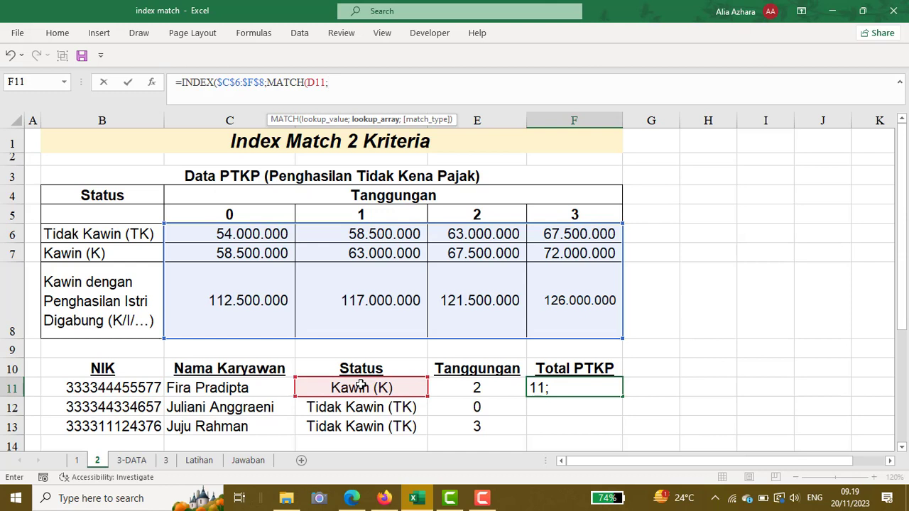
pyautogui.click(113, 232)
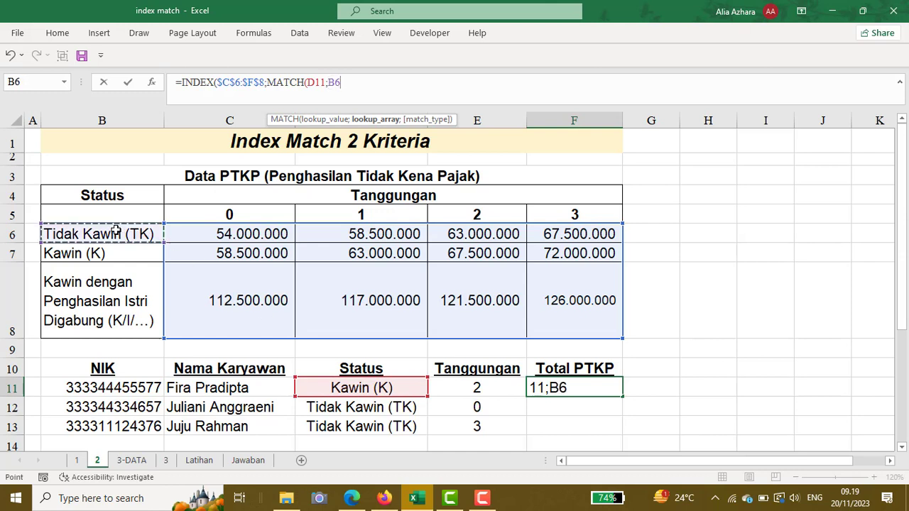
pyautogui.keyDown('shift'); pyautogui.click(91, 312); pyautogui.keyUp('shift')
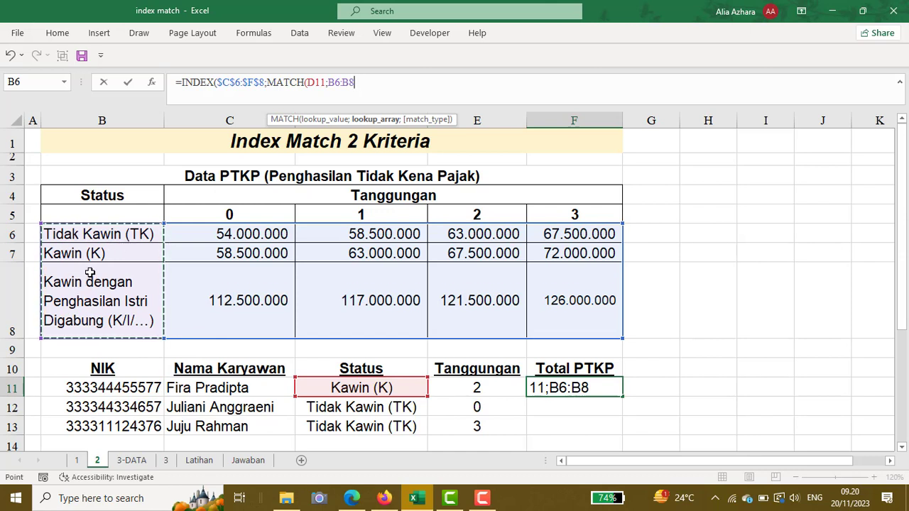
pyautogui.press('F4')
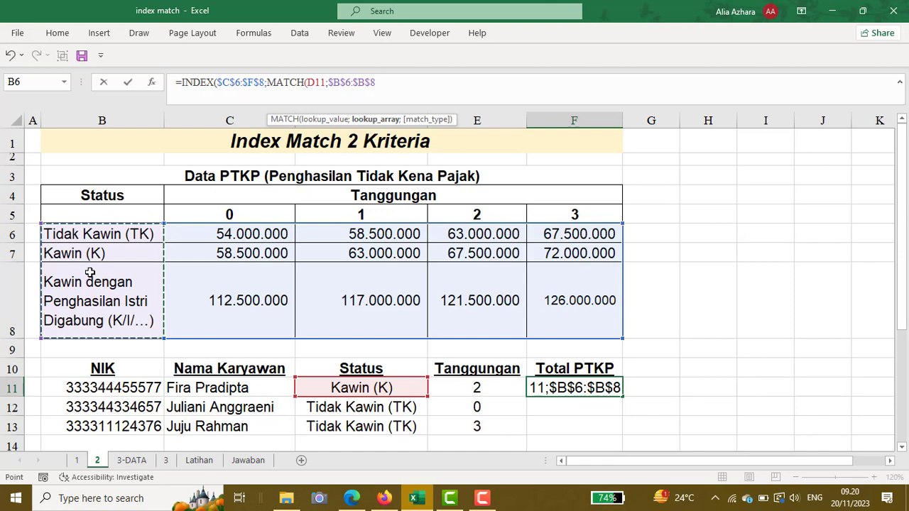
pyautogui.write(';')
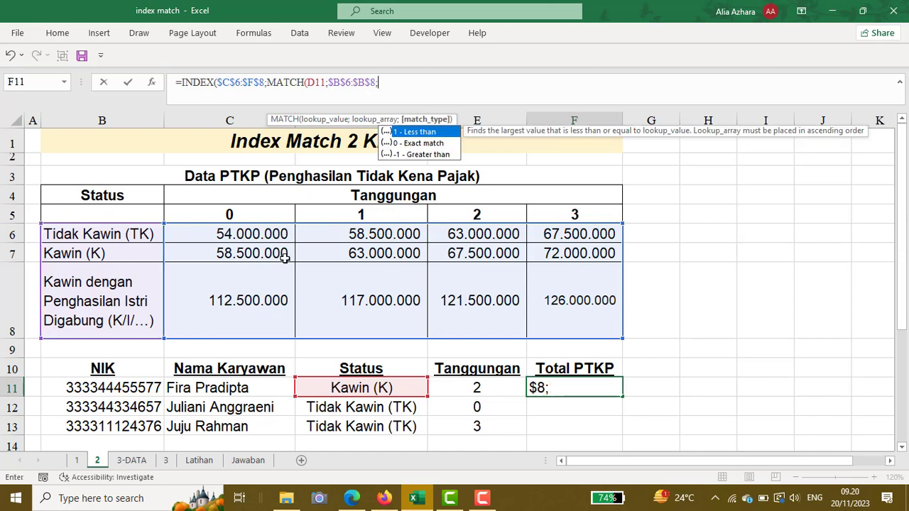
pyautogui.doubleClick(437, 145)
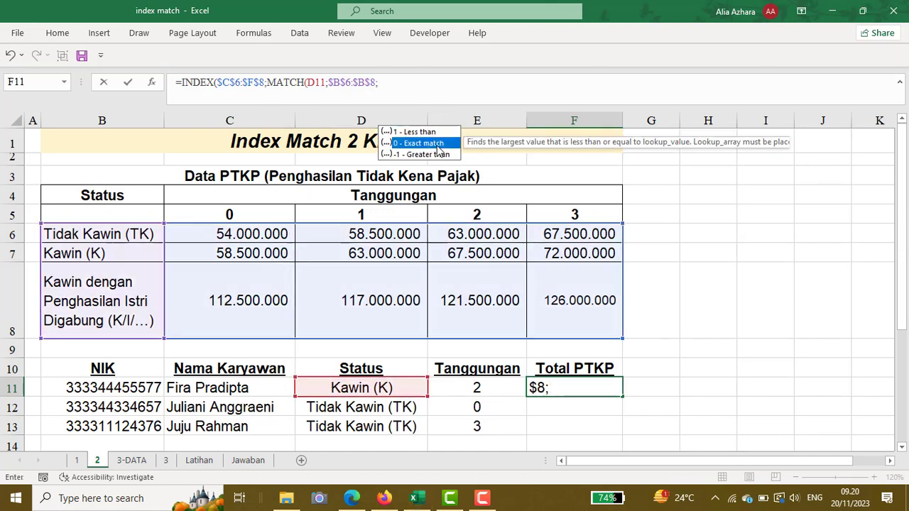
pyautogui.write(')')
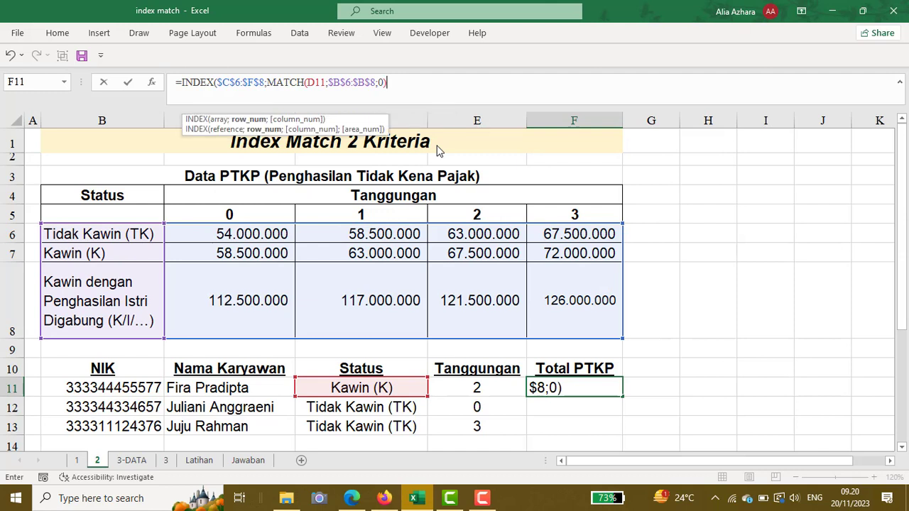
# Nest a second MATCH as the column number, looking up E11 in the absolute range $C$5:$F$5
pyautogui.write(';MATCH')
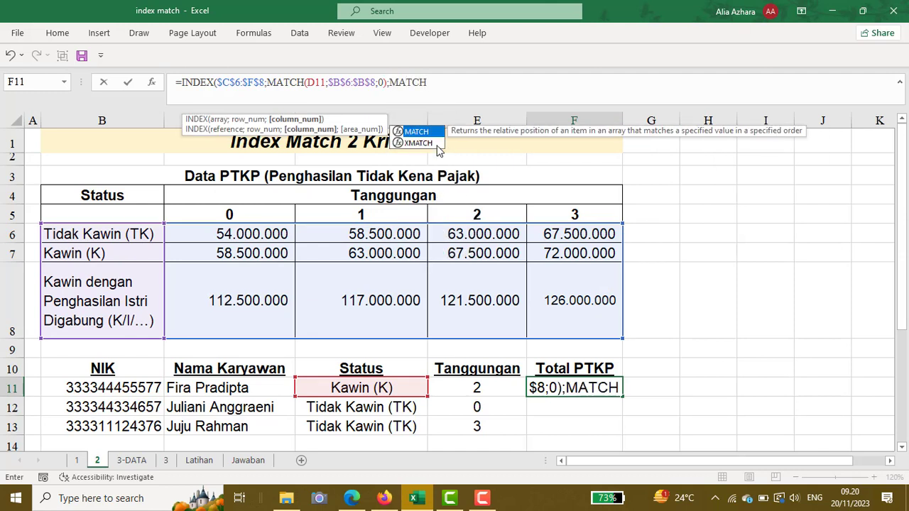
pyautogui.write('(')
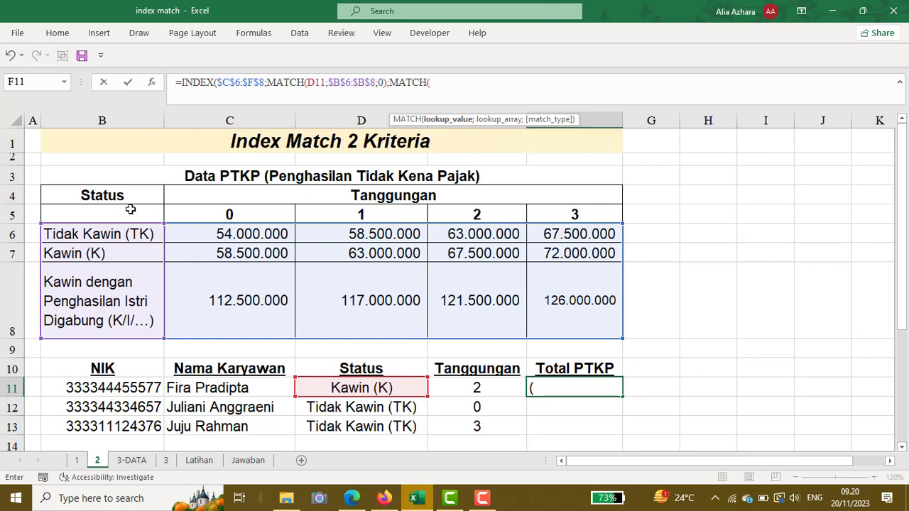
pyautogui.click(465, 387)
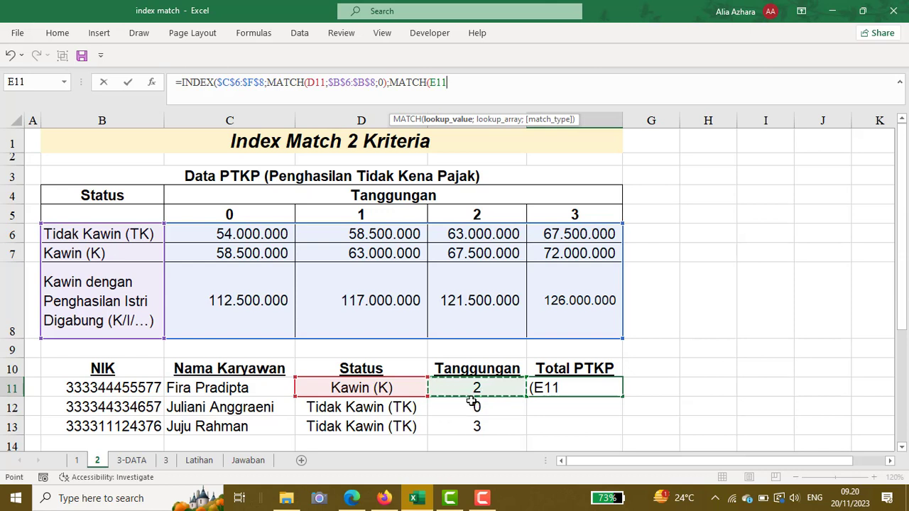
pyautogui.write(';')
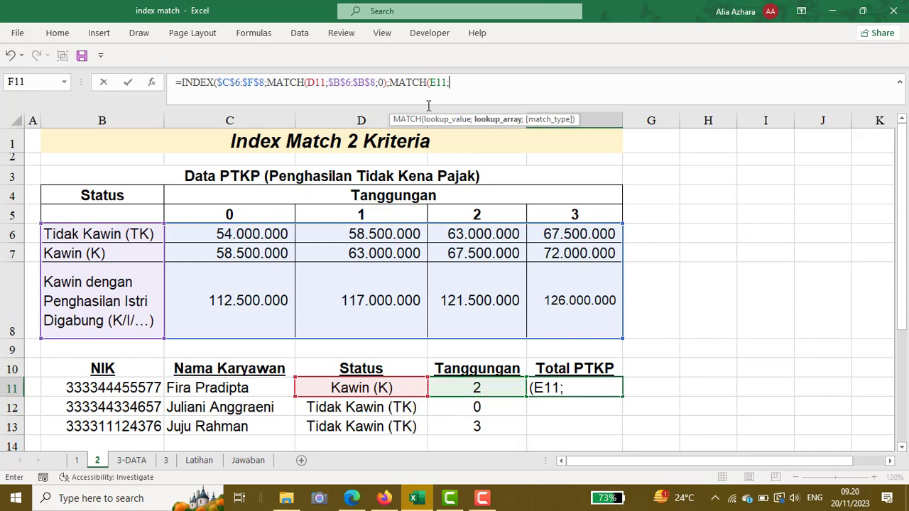
pyautogui.click(218, 212)
pyautogui.moveTo(423, 213); pyautogui.dragTo(548, 215)
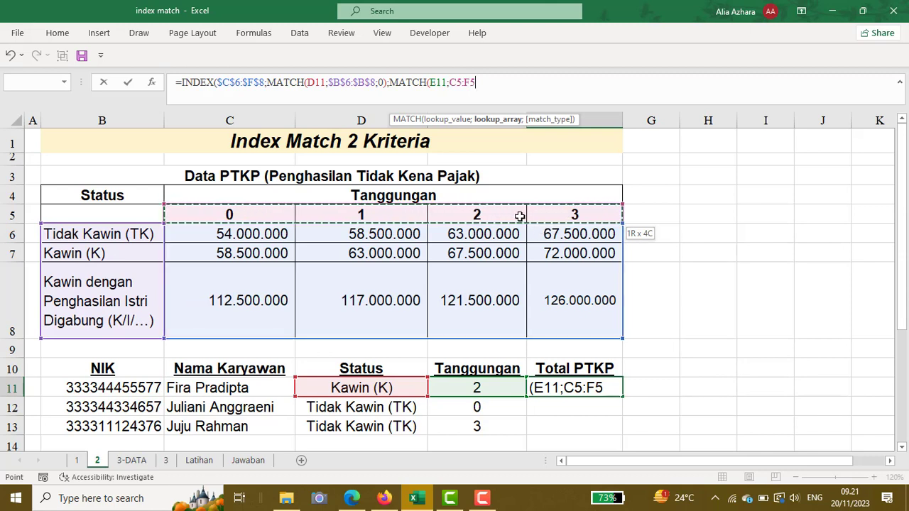
pyautogui.press('F4')
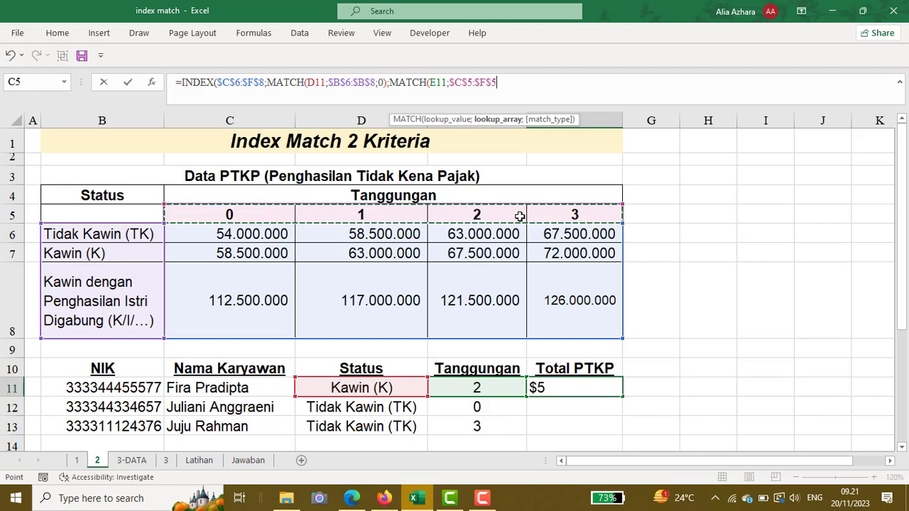
# Set the second MATCH type to 0 (Exact match), close both functions and enter the formula in F11
pyautogui.write(';')
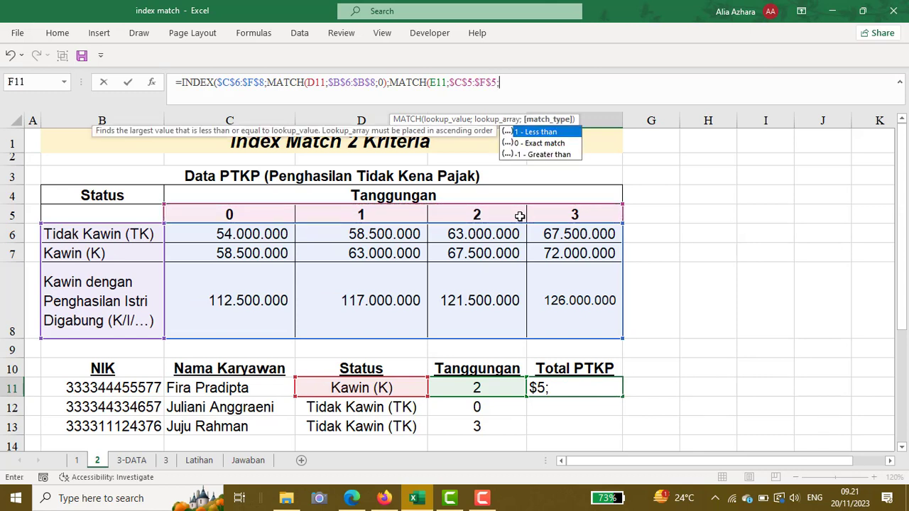
pyautogui.click(518, 145)
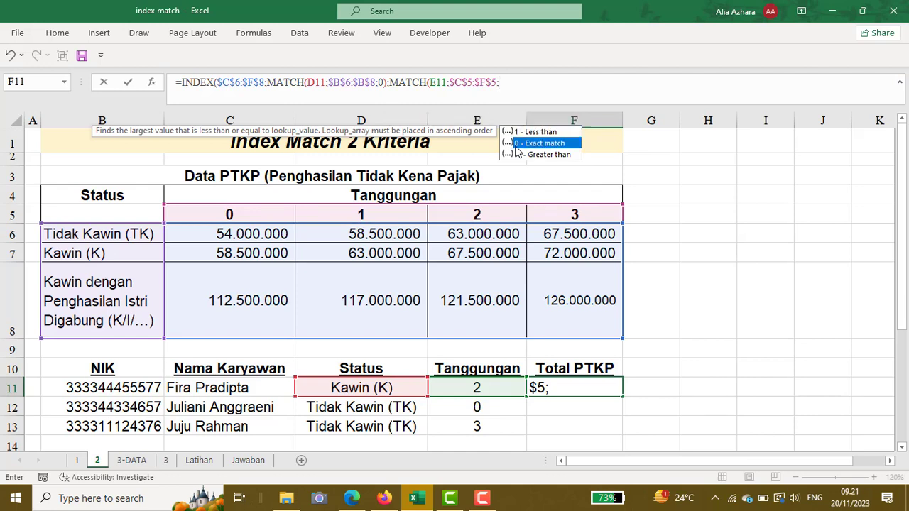
pyautogui.doubleClick(518, 146)
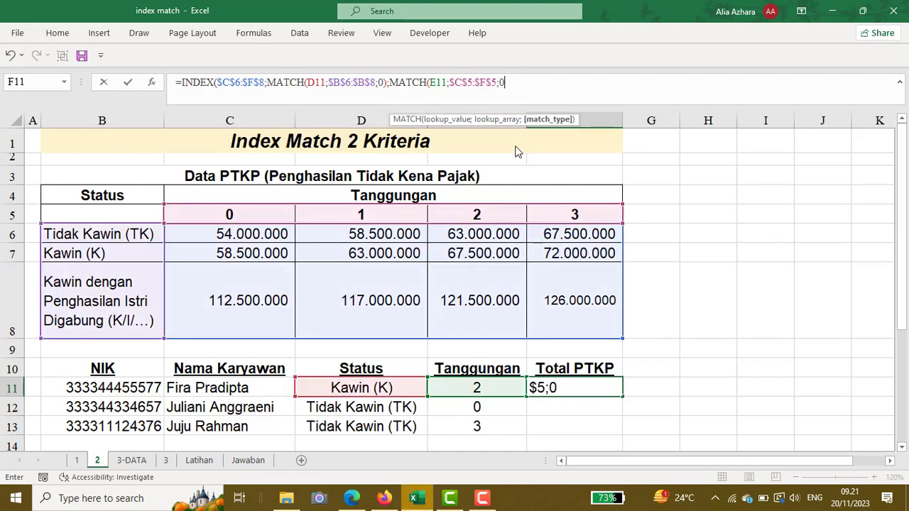
pyautogui.write(')')
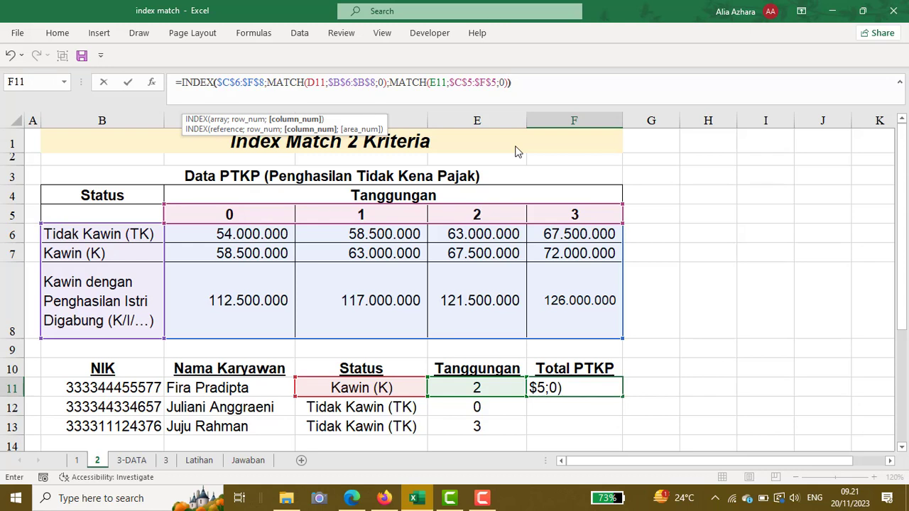
pyautogui.write(')')
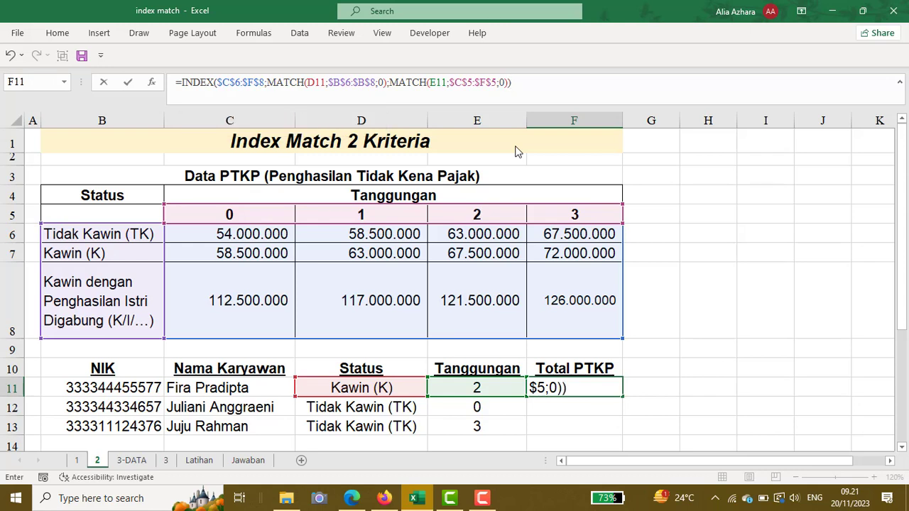
pyautogui.press('Return')
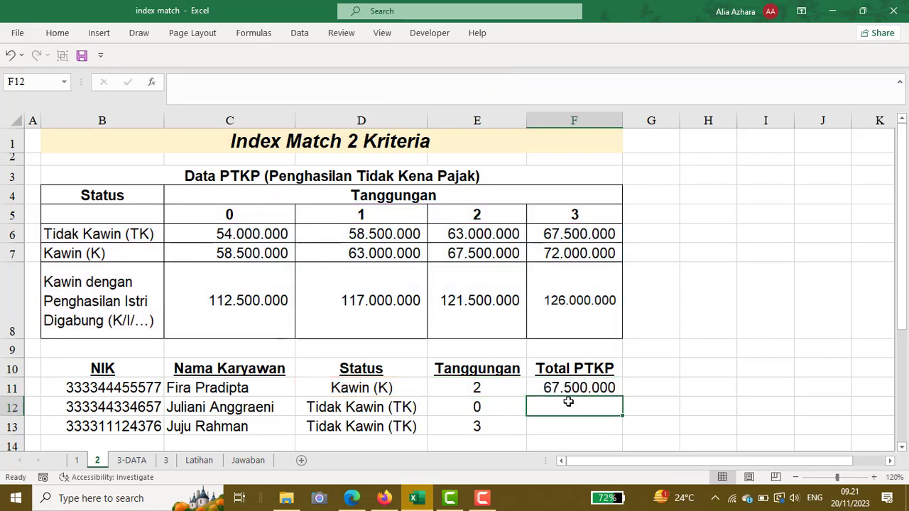
# Fill the two-criteria formula from F11 down to F13 and check F11 against cell E7 of the PTKP table
pyautogui.click(589, 391)
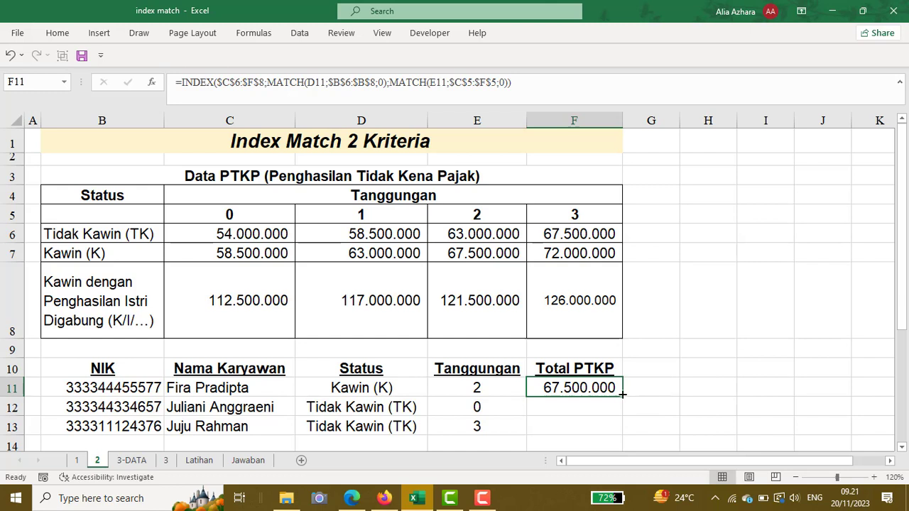
pyautogui.doubleClick(622, 395)
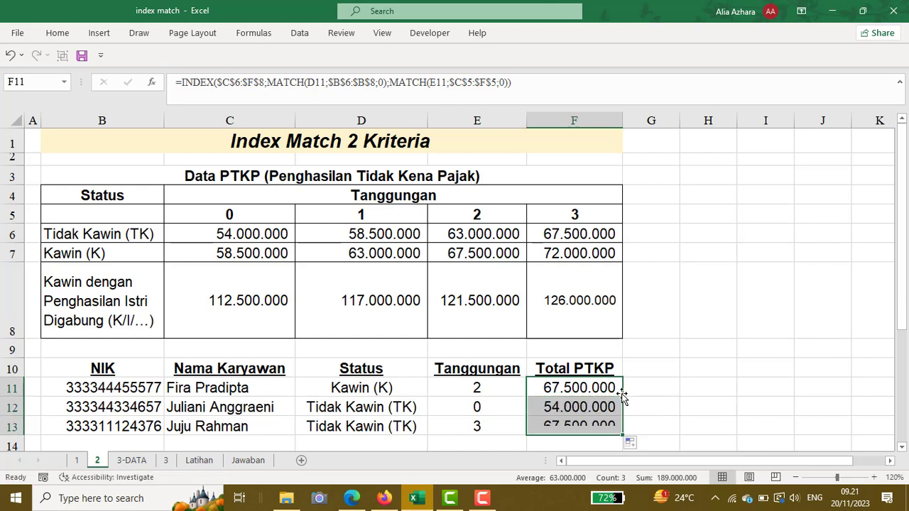
pyautogui.click(569, 390)
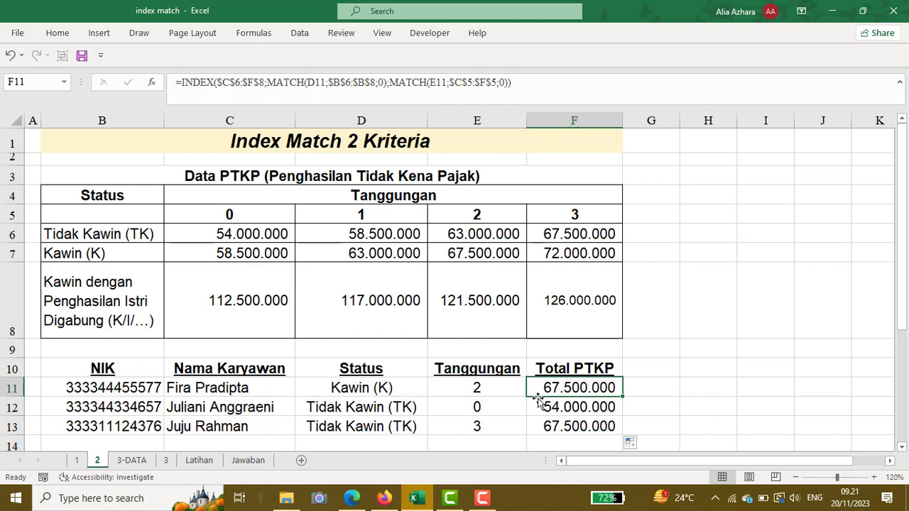
pyautogui.click(467, 255)
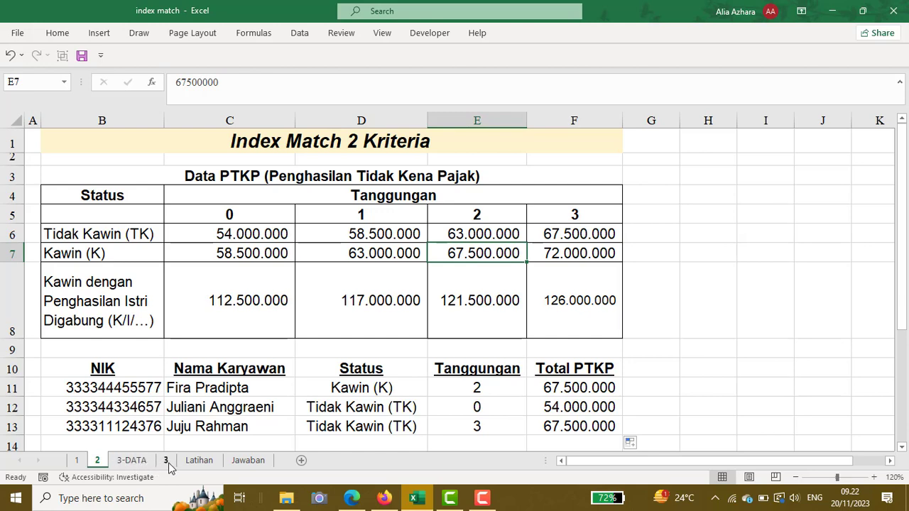
# Review the source table on sheet 3-DATA, then start an INDEX formula in C3 under Gaji Bruto on sheet 3
pyautogui.click(134, 461)
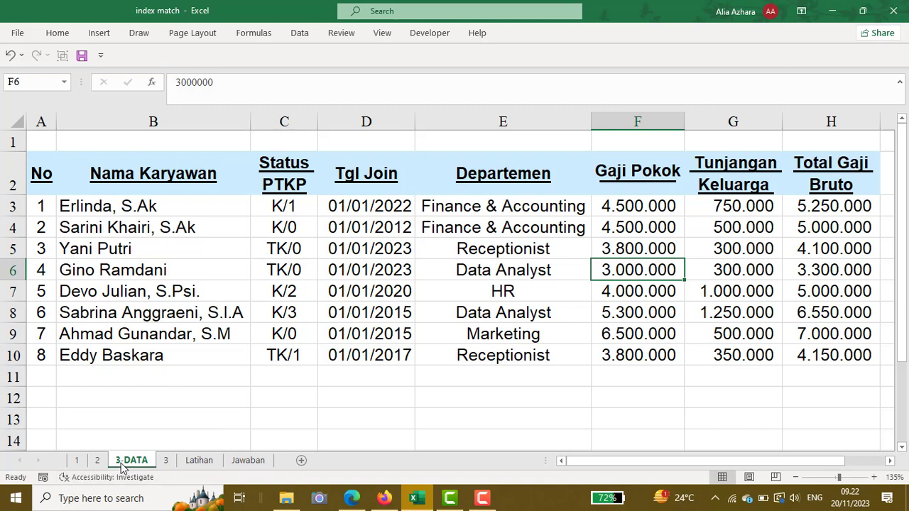
pyautogui.click(166, 461)
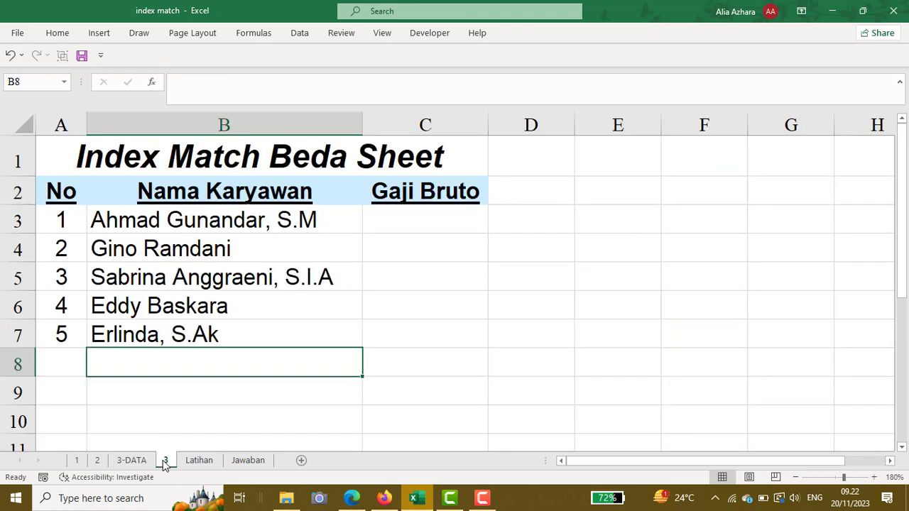
pyautogui.click(416, 223)
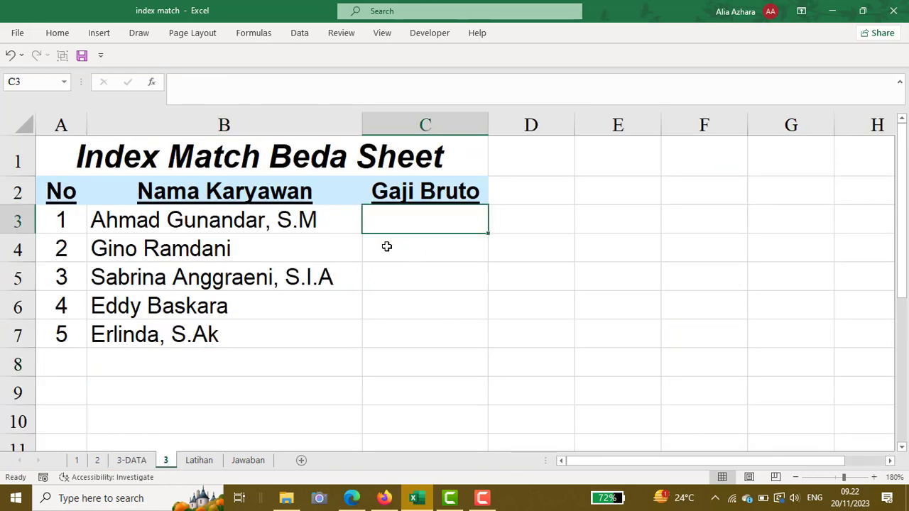
pyautogui.click(302, 85)
pyautogui.write('=I')
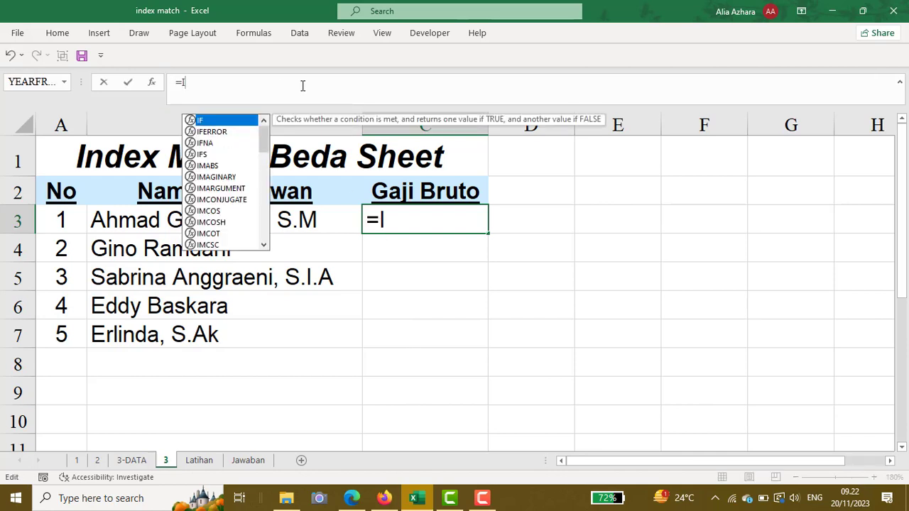
pyautogui.write('NDEX(')
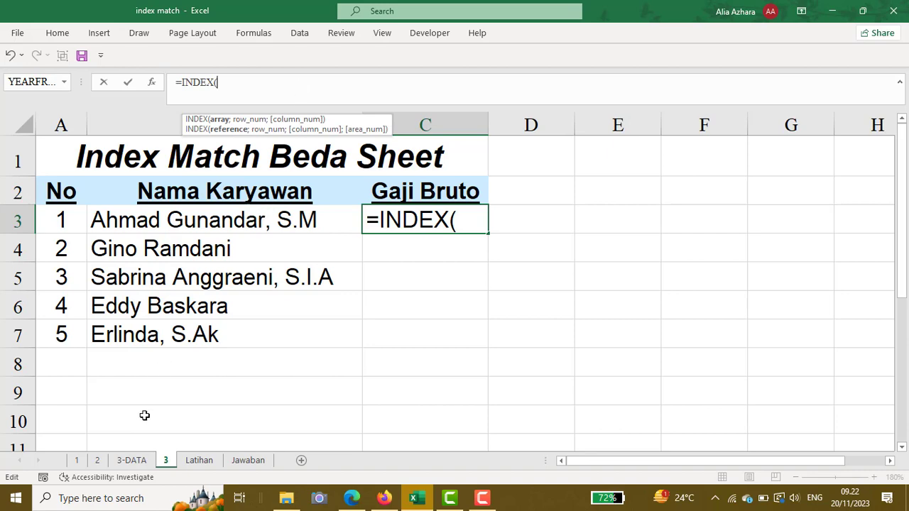
# Set the INDEX array to the Total Gaji Bruto values on sheet 3-DATA as the absolute range $H$3:$H$10
pyautogui.click(134, 460)
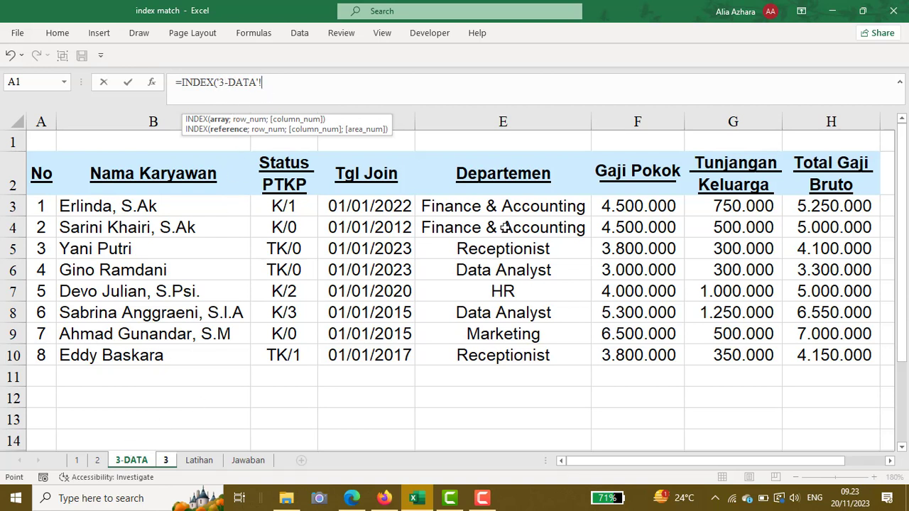
pyautogui.click(784, 213)
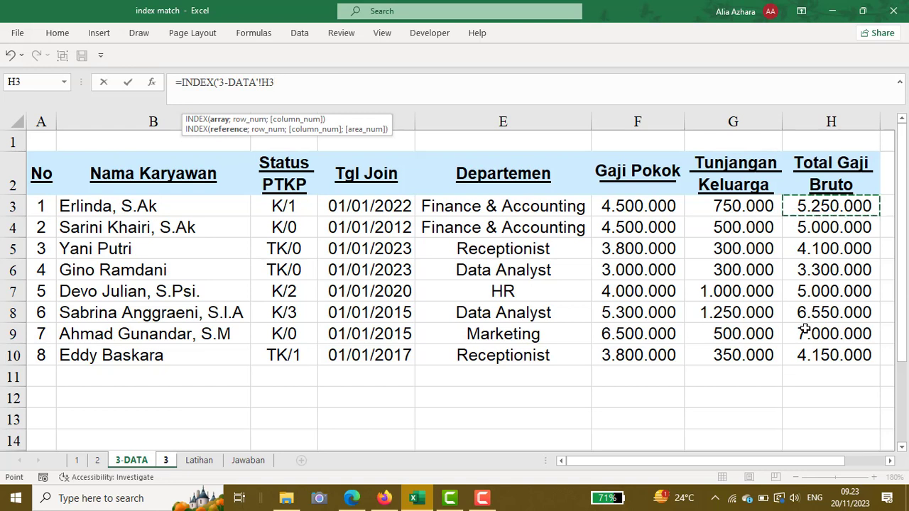
pyautogui.keyDown('shift'); pyautogui.click(803, 353); pyautogui.keyUp('shift')
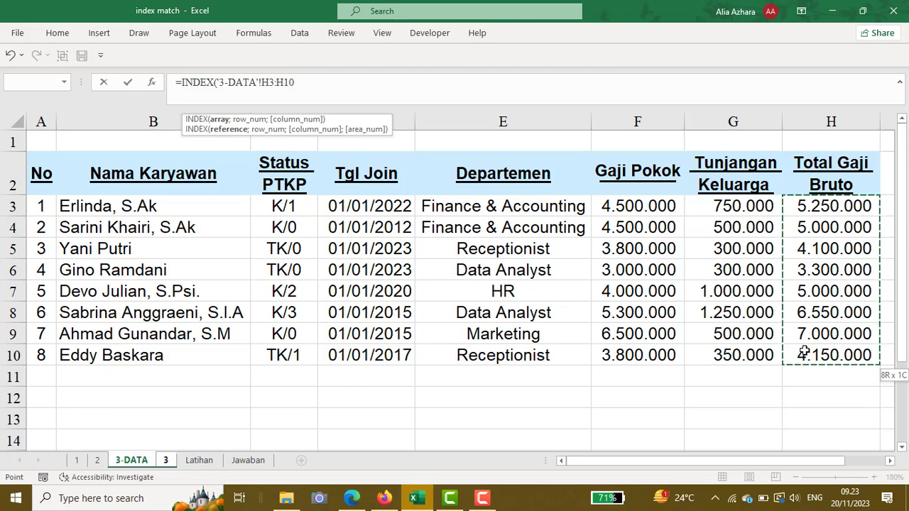
pyautogui.press('F4')
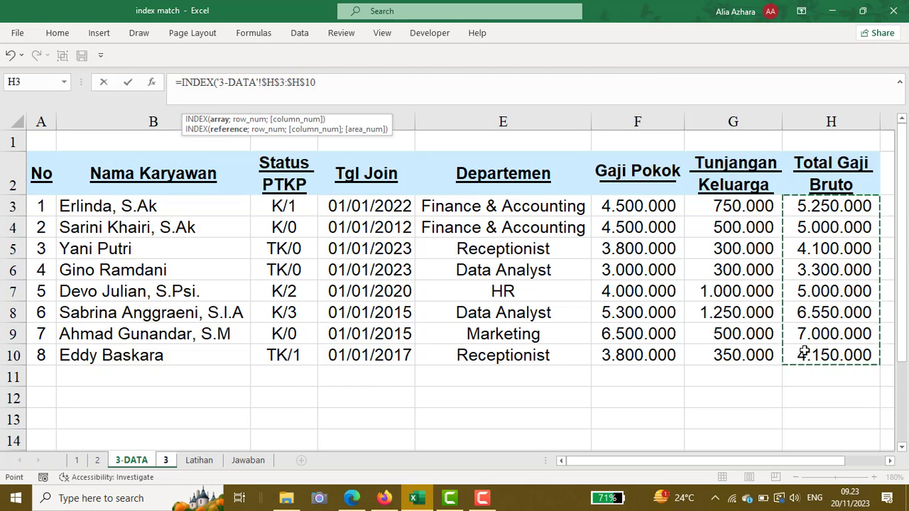
pyautogui.write(';')
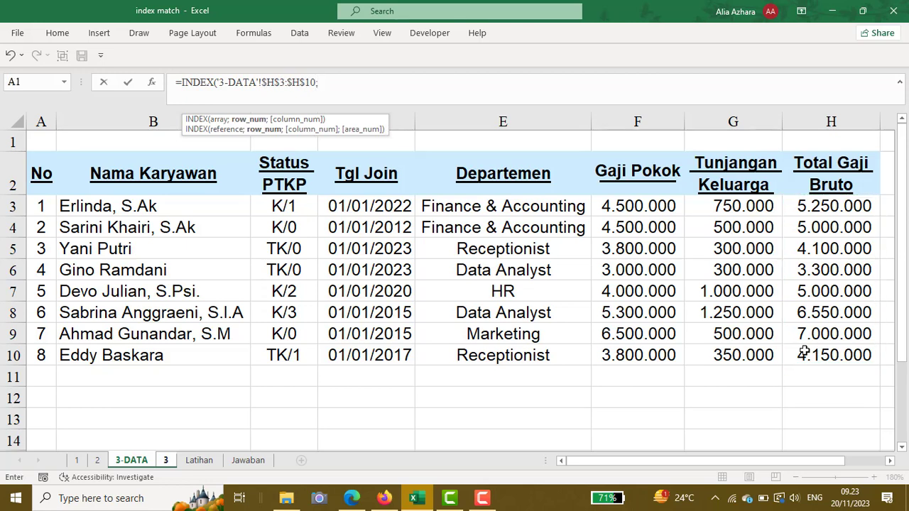
# Nest a MATCH as the row number with the employee name in B3 of sheet 3 as lookup value
pyautogui.write('MATCH')
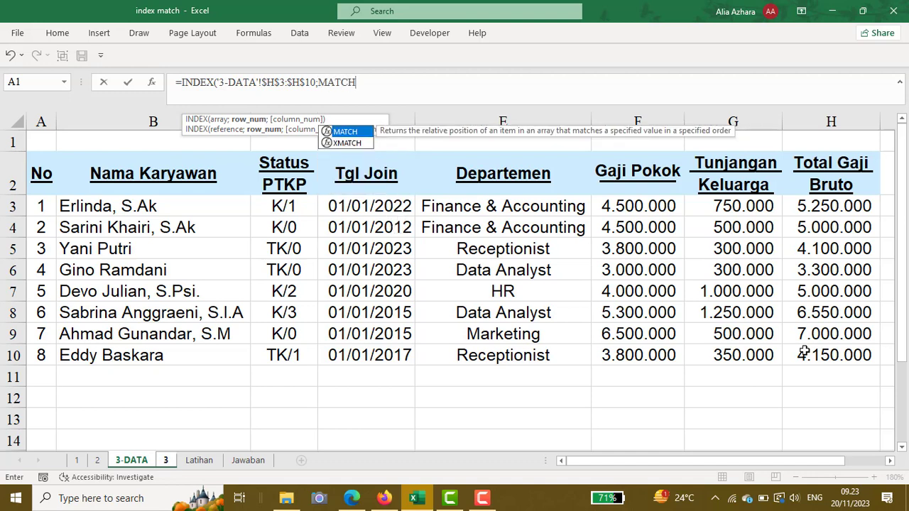
pyautogui.write('(')
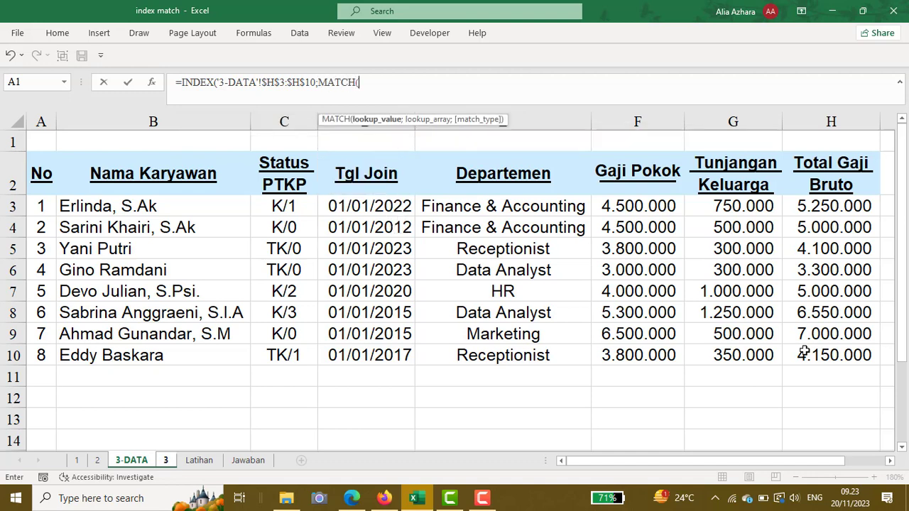
pyautogui.click(166, 460)
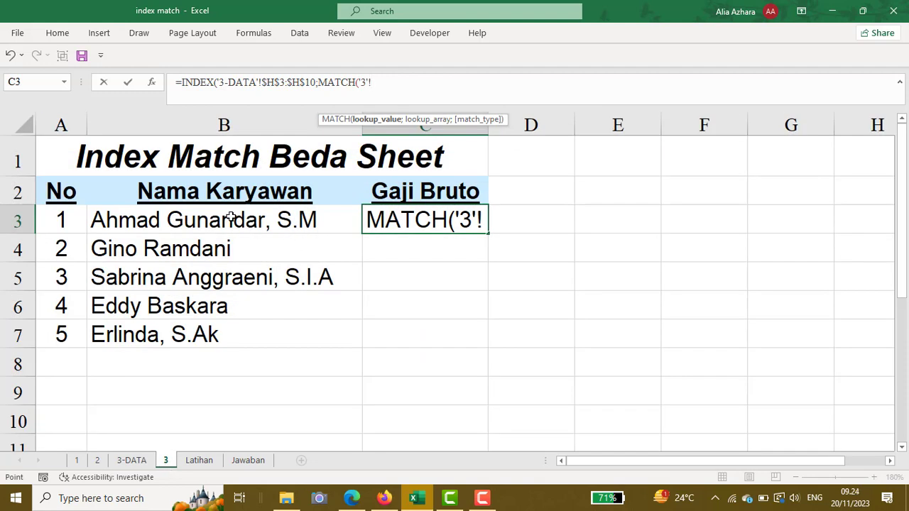
pyautogui.click(174, 219)
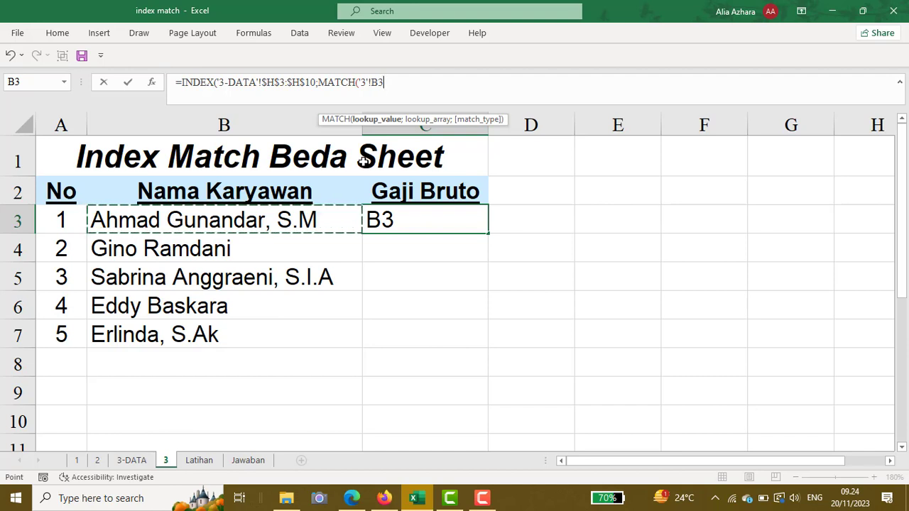
pyautogui.write(';')
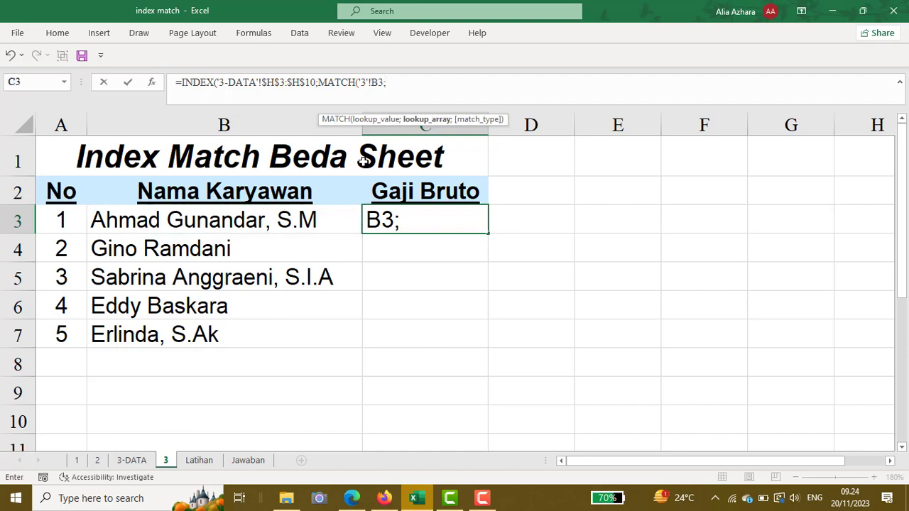
# Set the MATCH lookup array to the Nama Karyawan column on sheet 3-DATA as the absolute range $B$3:$B$10
pyautogui.click(129, 463)
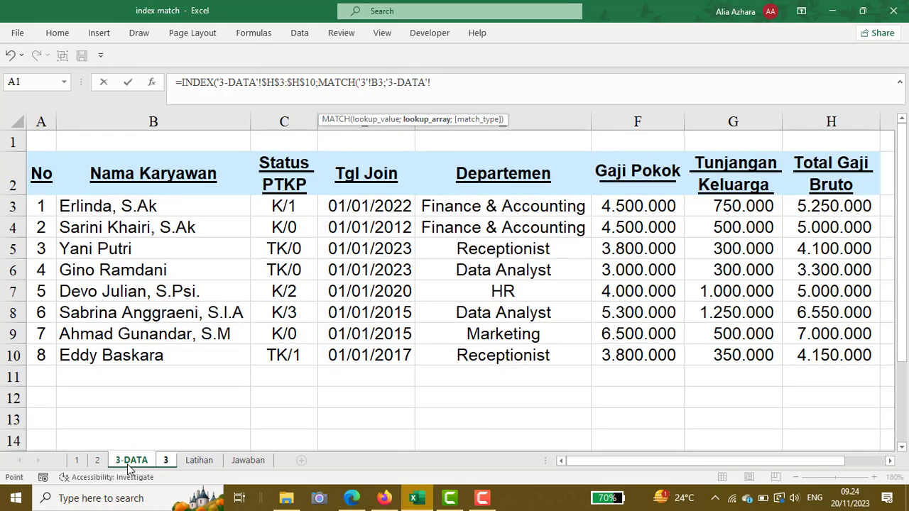
pyautogui.moveTo(186, 206); pyautogui.dragTo(156, 355)
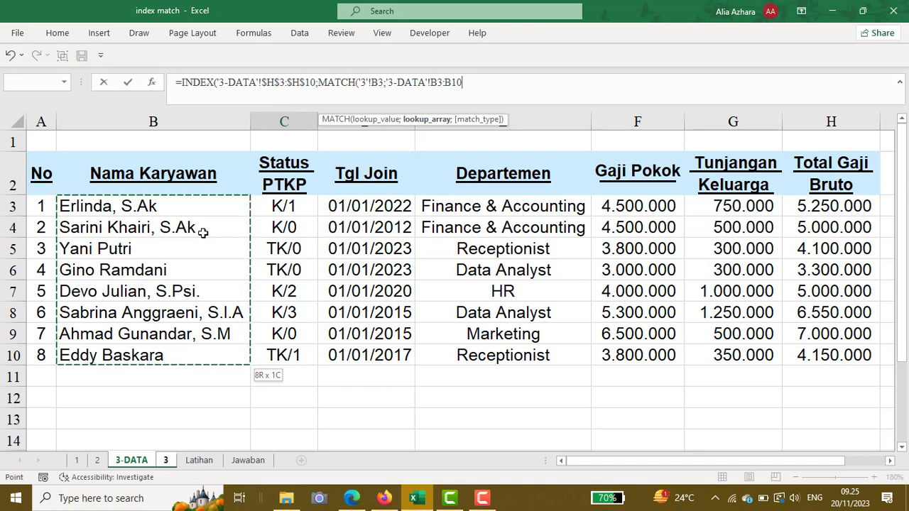
pyautogui.press('F4')
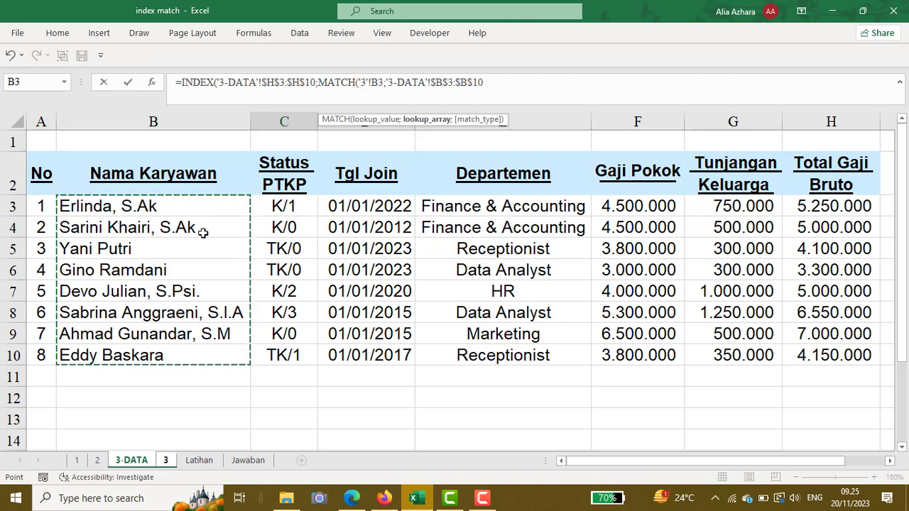
# Set the MATCH type to 0 (Exact match), close both functions and enter the formula in C3
pyautogui.write(';')
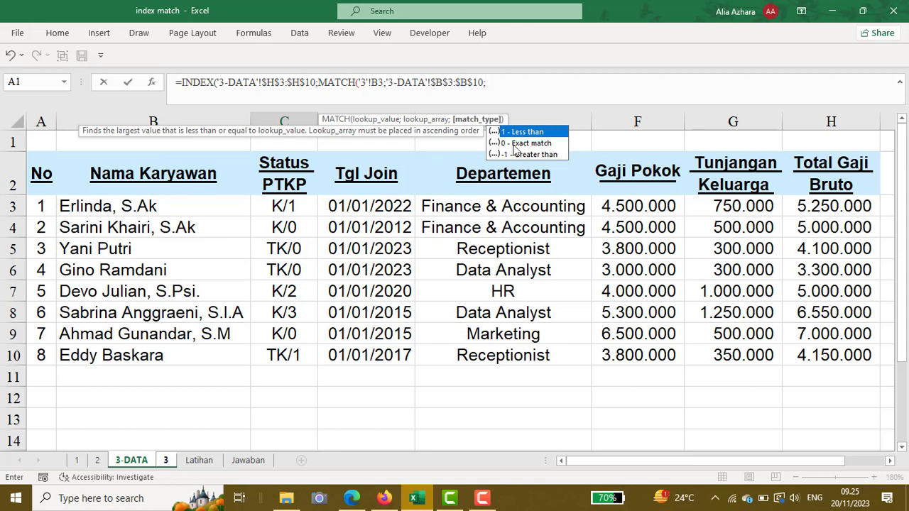
pyautogui.press('BackSpace')
pyautogui.write('0')
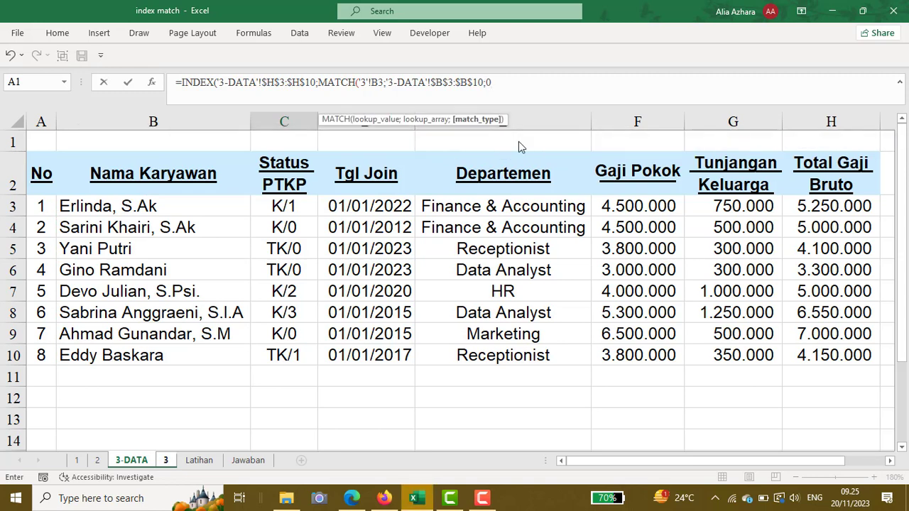
pyautogui.write('))')
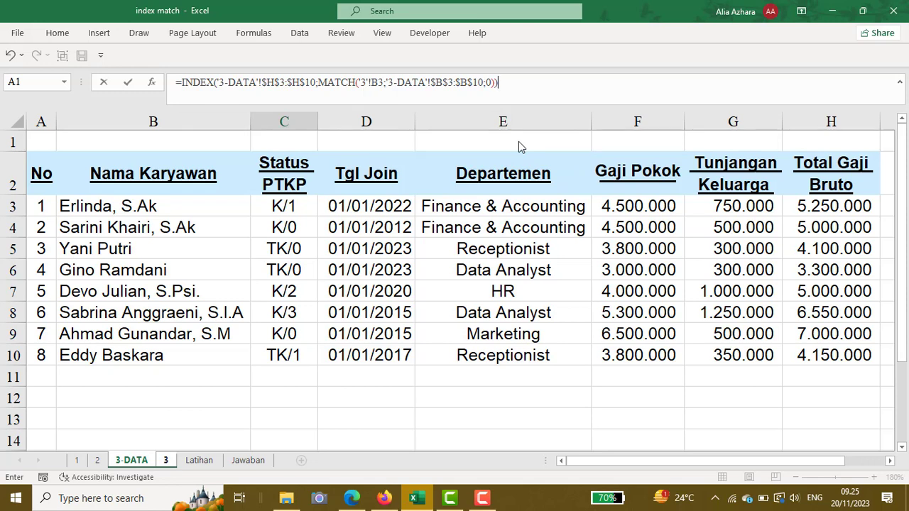
pyautogui.press('Return')
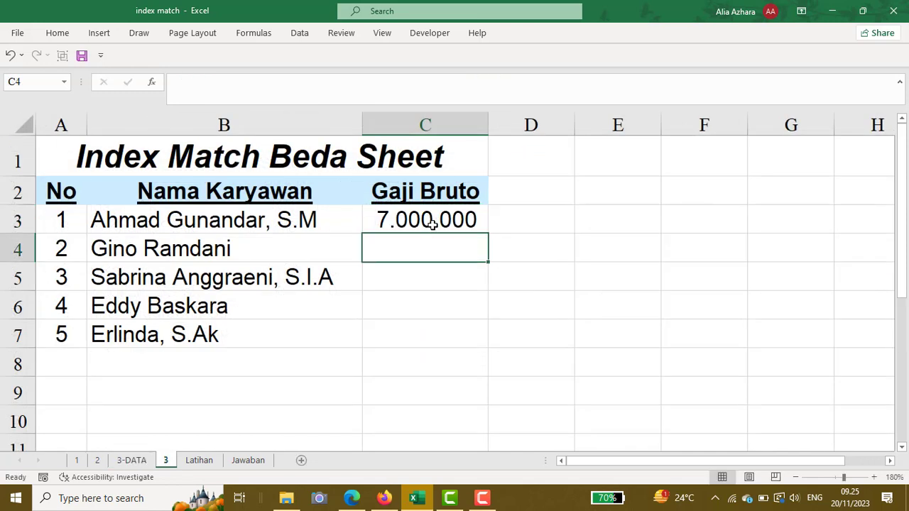
# Fill the cross-sheet formula from C3 down to C7 and open the Latihan sheet
pyautogui.click(431, 223)
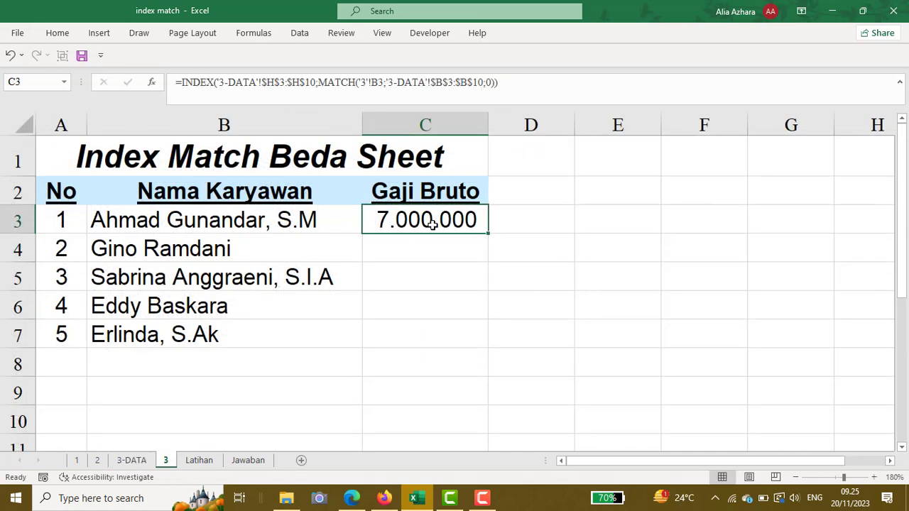
pyautogui.doubleClick(487, 233)
pyautogui.click(389, 223)
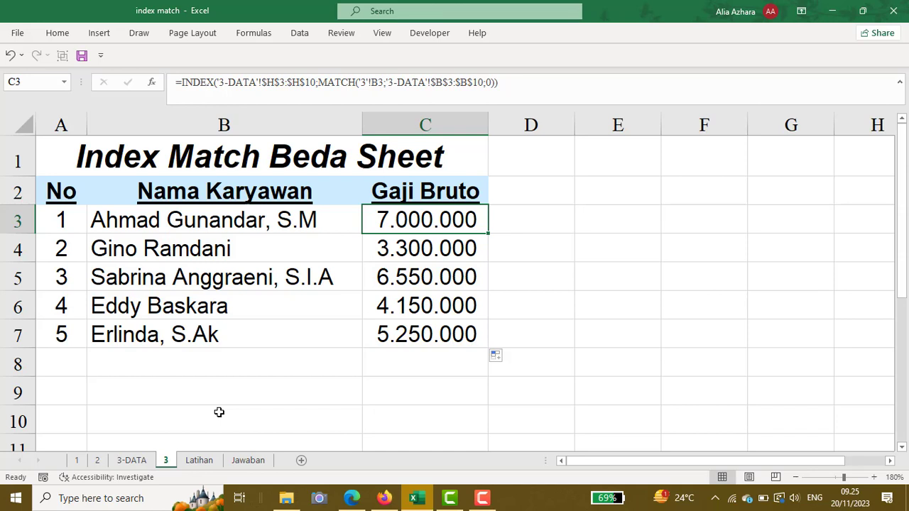
pyautogui.click(199, 462)
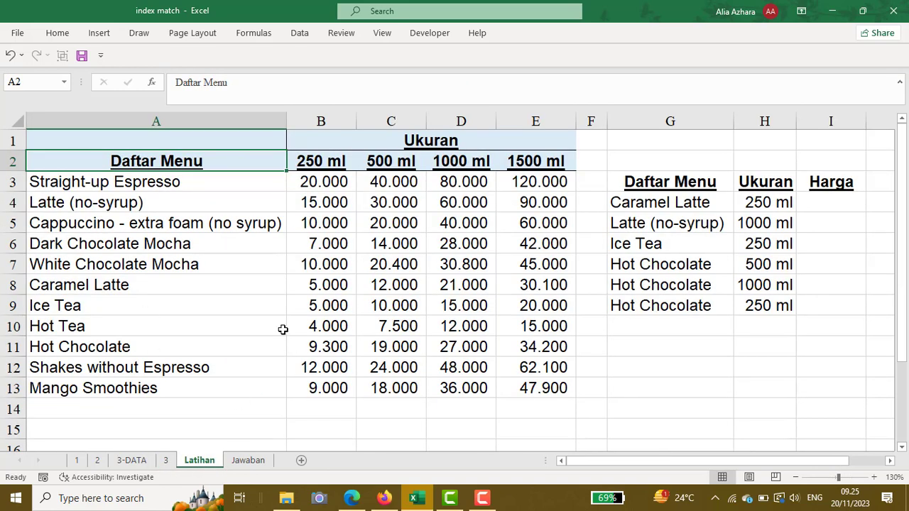